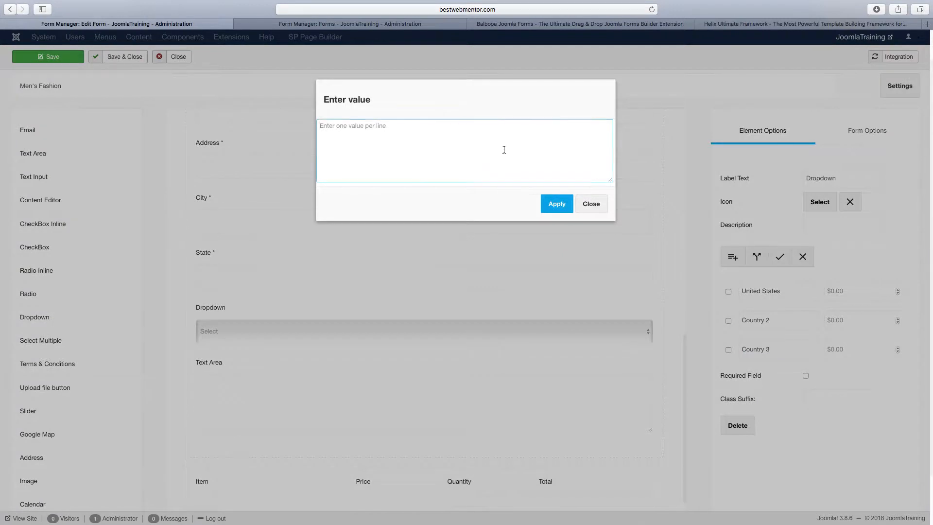
pyautogui.write('dddfd')
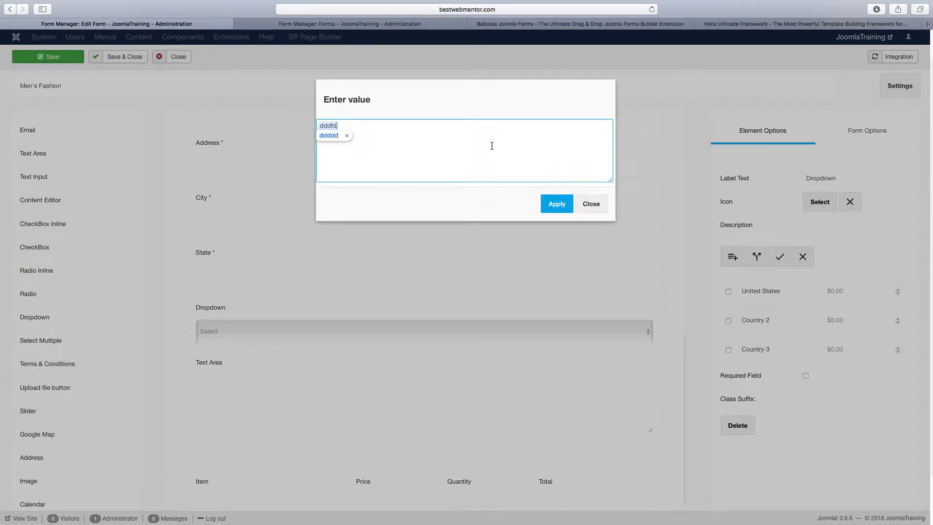
pyautogui.press('super+a')
pyautogui.press('BackSpace')
pyautogui.click(589, 206)
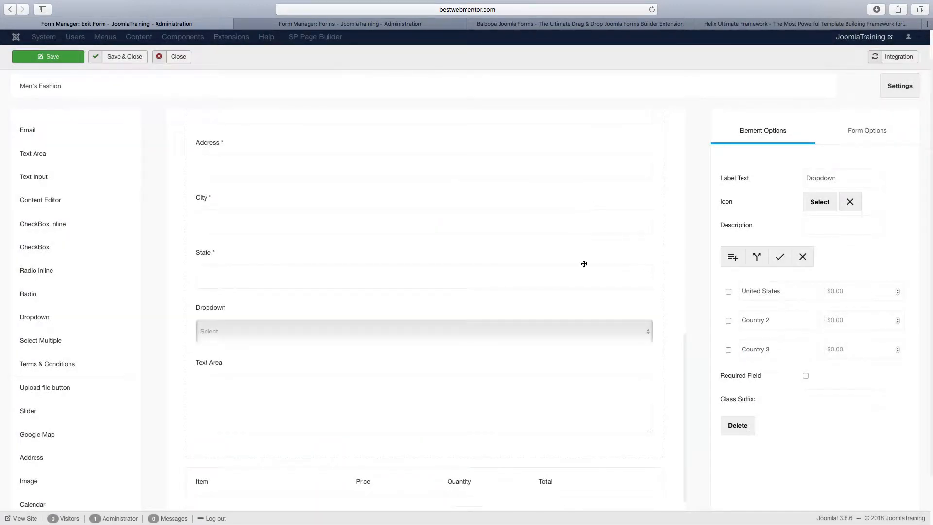
# Save the Men's Fashion form.
pyautogui.scroll(-3, 584, 264)
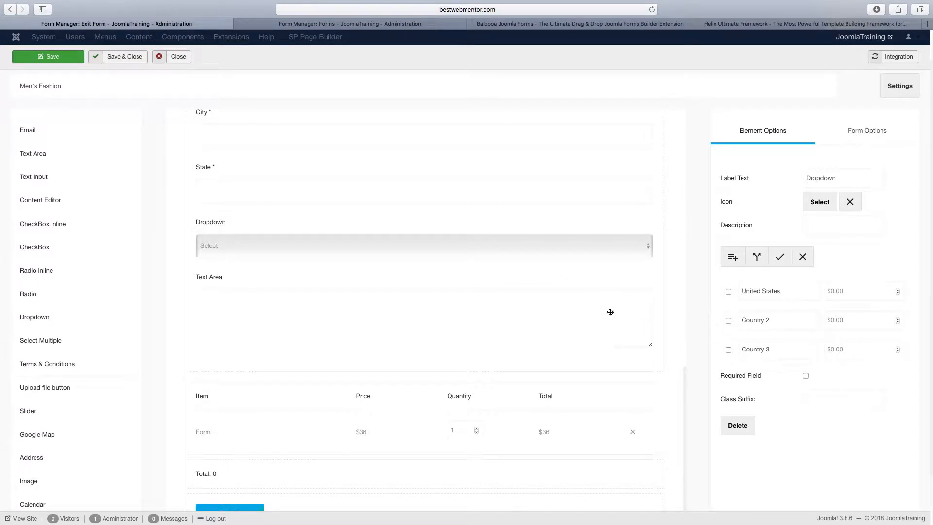
pyautogui.scroll(6, 516, 324)
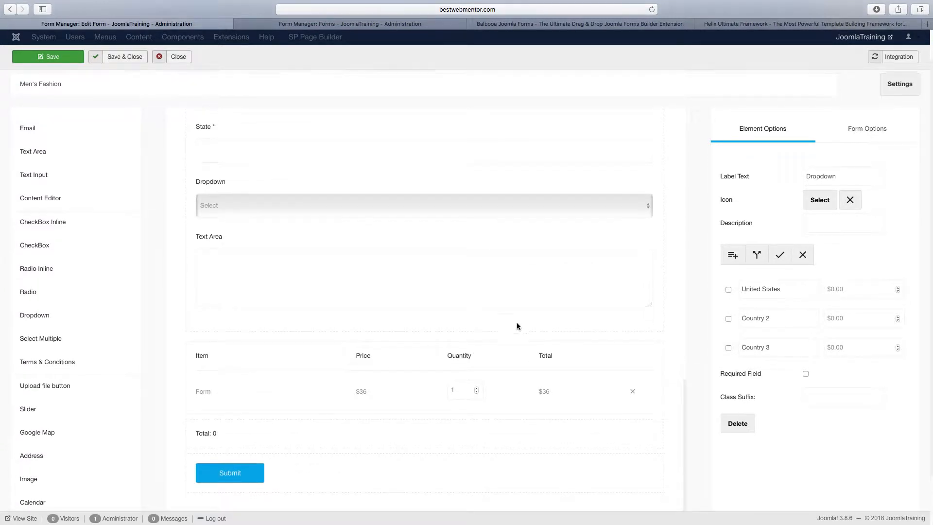
pyautogui.scroll(5, 518, 324)
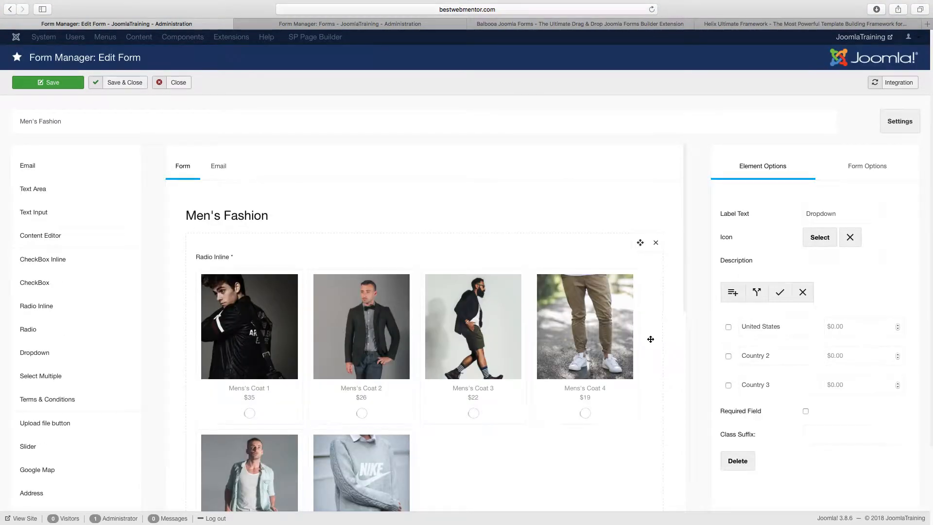
pyautogui.click(57, 86)
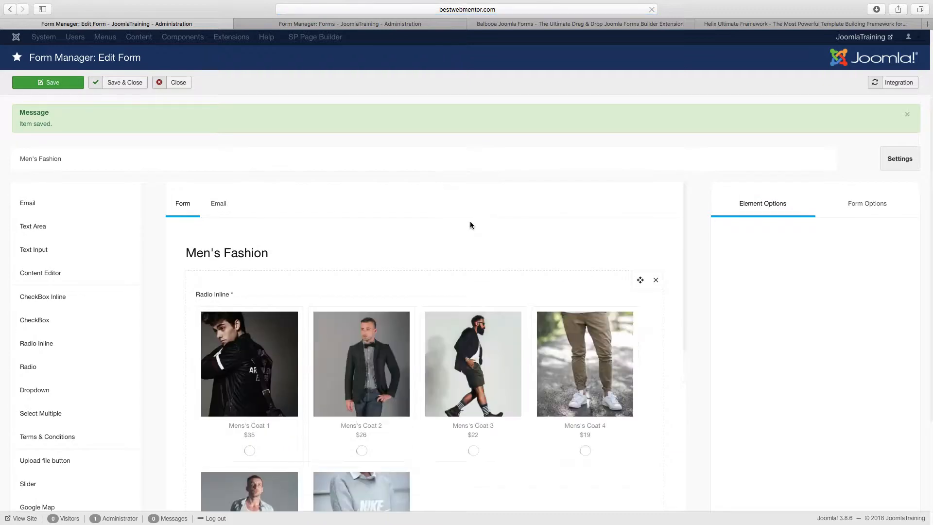
# Review the saved Men's Fashion form from the product images through the contact fields, dropdown options and order total.
pyautogui.scroll(-6, 491, 277)
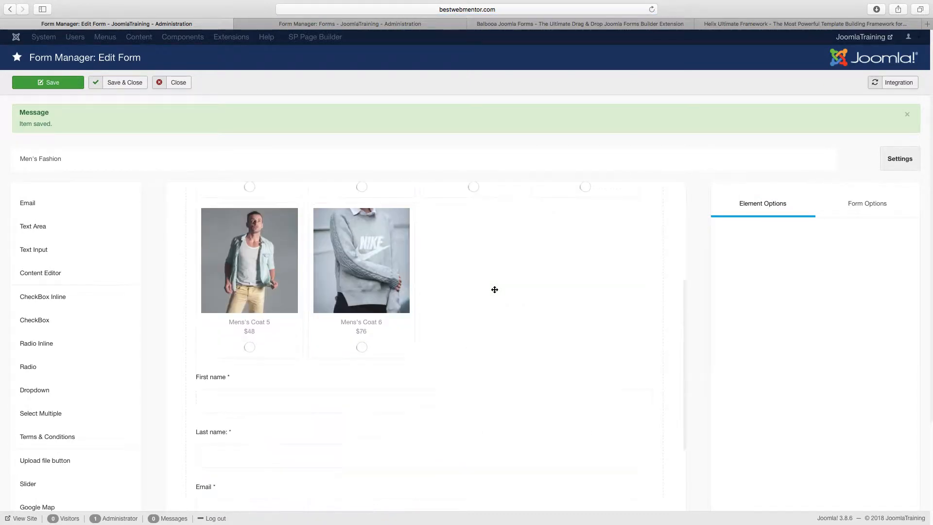
pyautogui.scroll(-2, 494, 290)
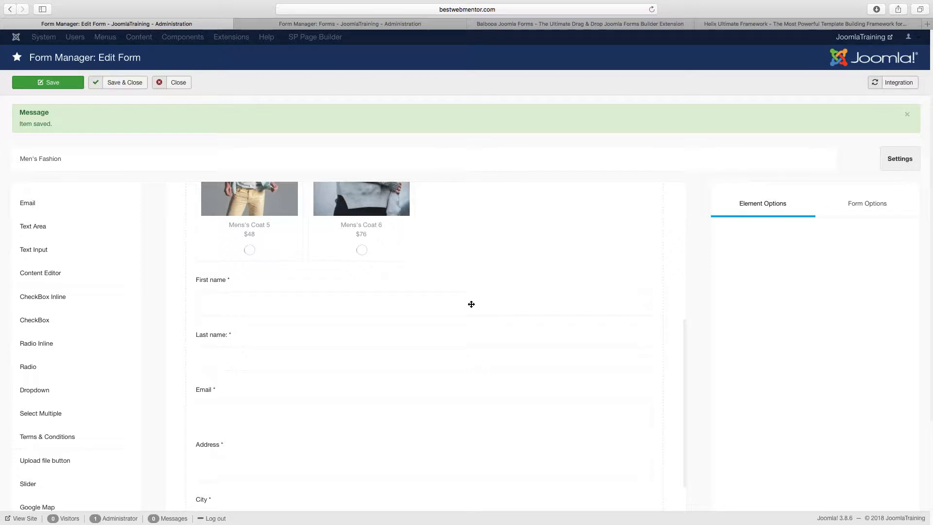
pyautogui.scroll(-3, 470, 306)
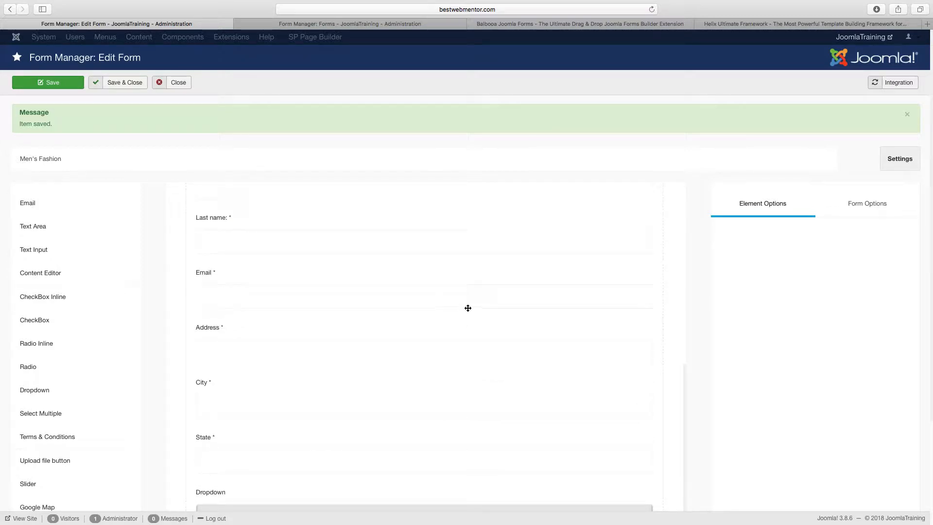
pyautogui.scroll(-2, 468, 308)
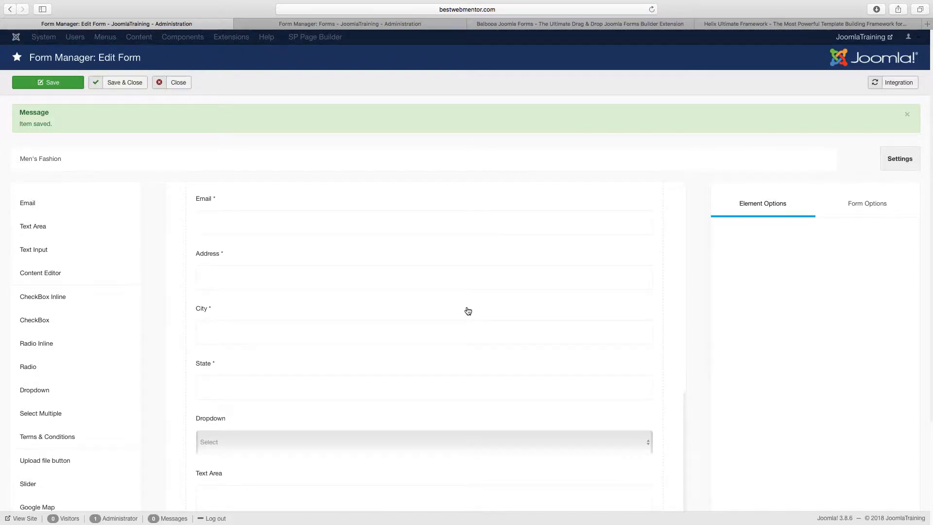
pyautogui.scroll(-4, 468, 308)
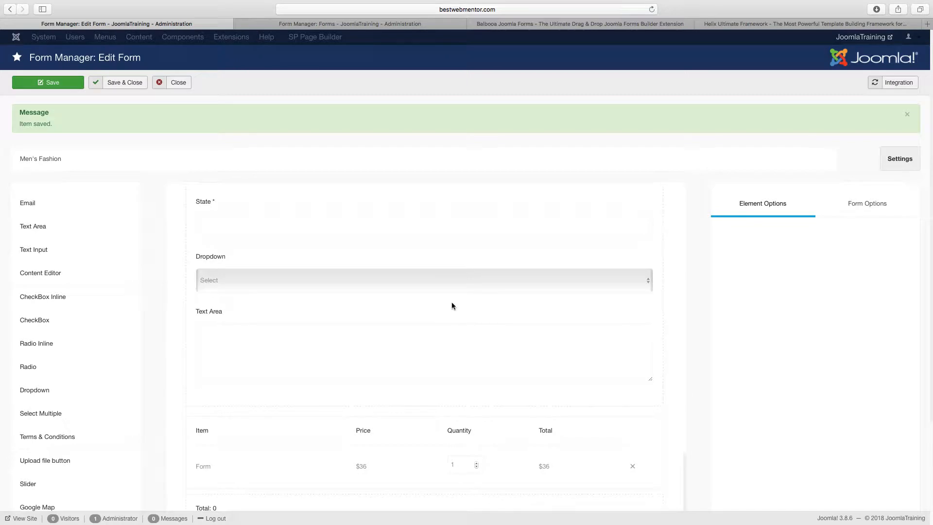
pyautogui.click(367, 282)
pyautogui.scroll(-1, 442, 302)
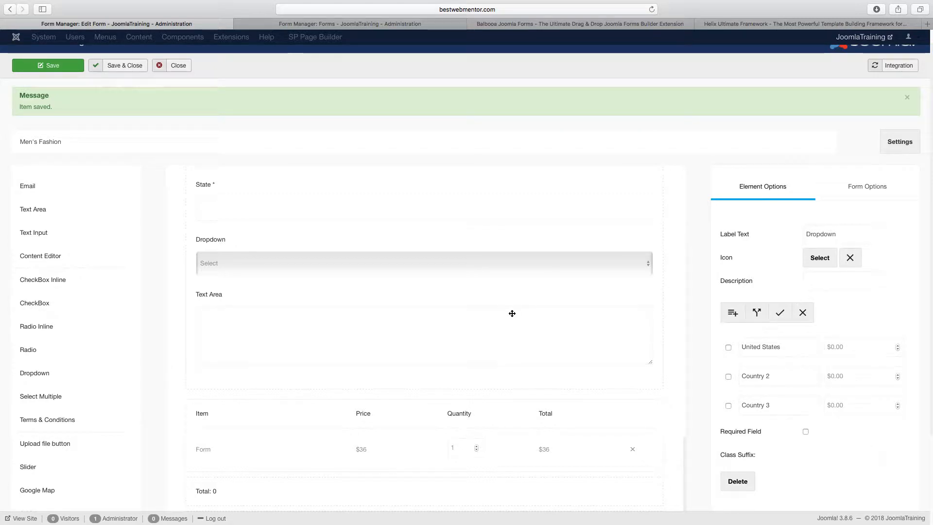
pyautogui.scroll(-3, 512, 313)
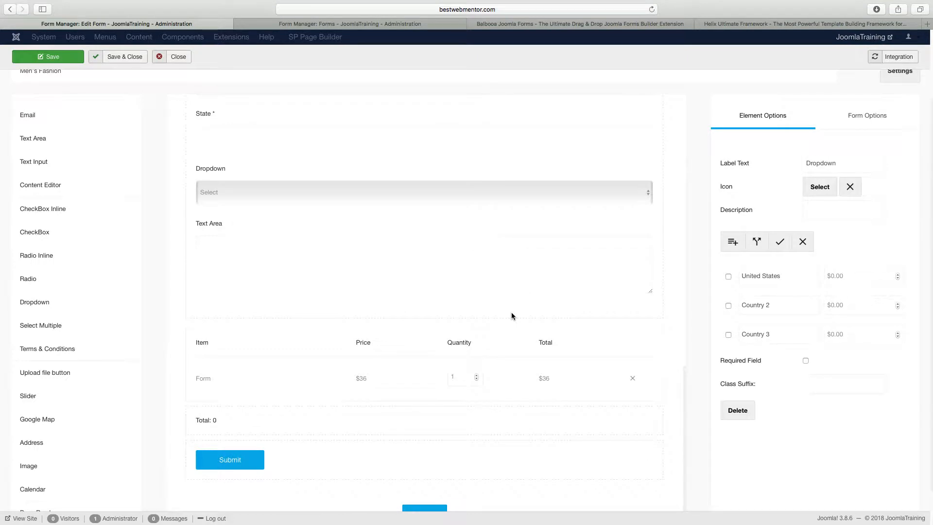
pyautogui.scroll(10, 483, 354)
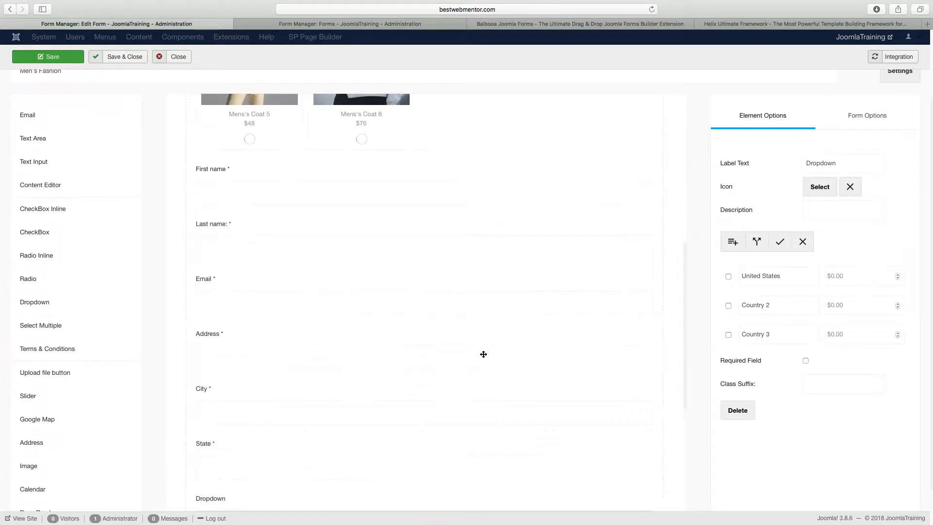
pyautogui.scroll(10, 484, 354)
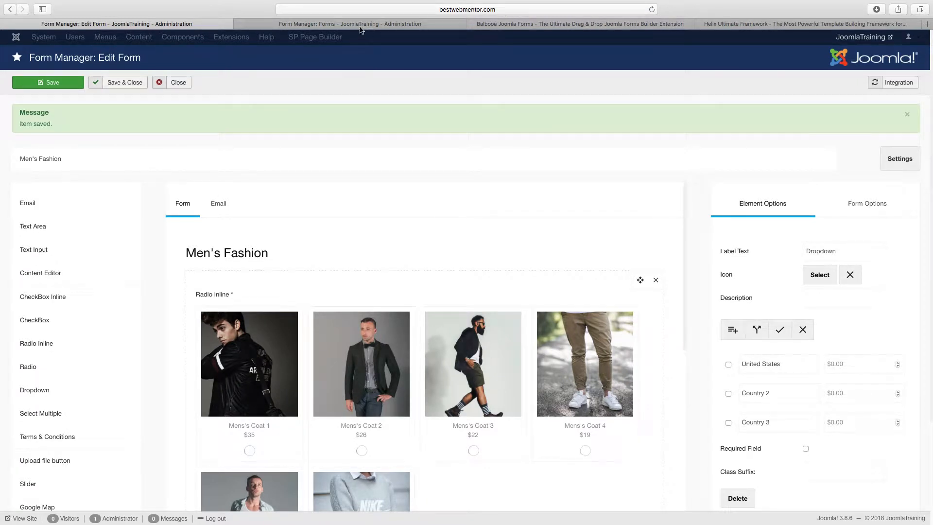
# Reload the list of forms in the second Form Manager browser tab.
pyautogui.click(414, 24)
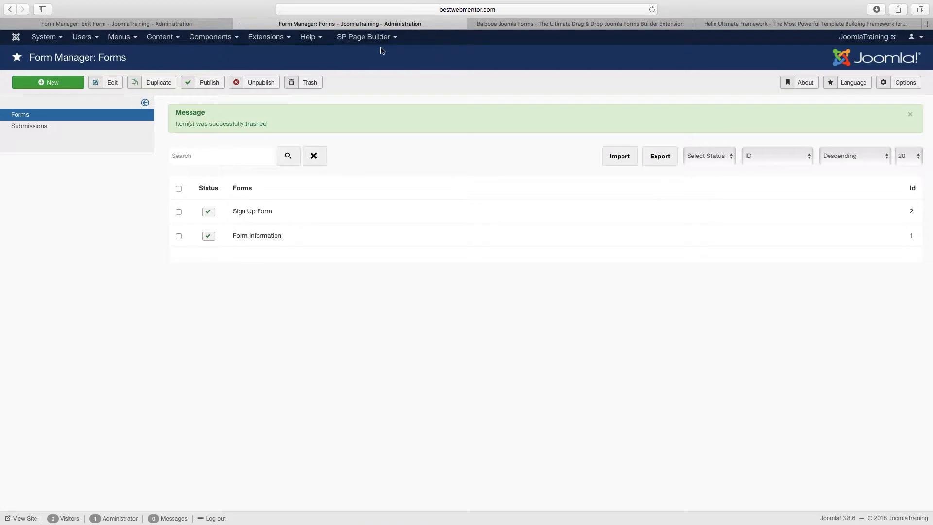
pyautogui.click(220, 38)
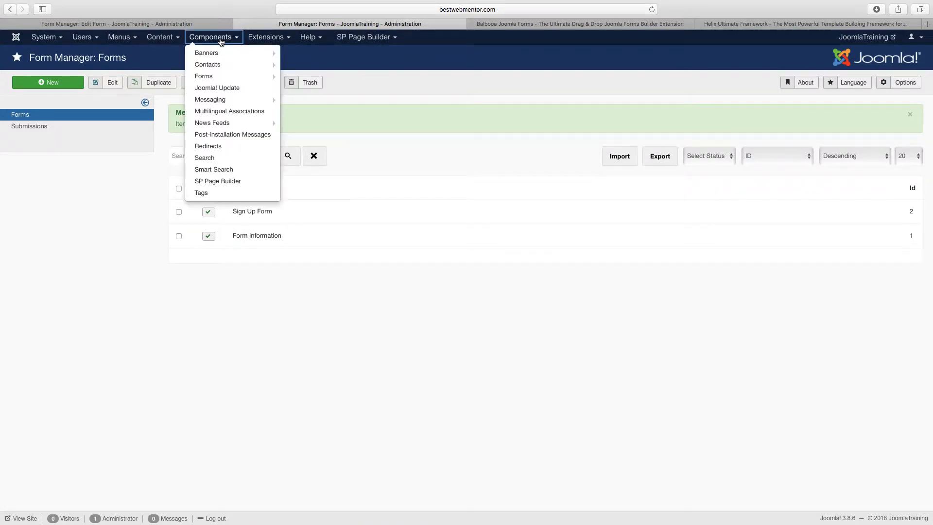
pyautogui.moveTo(222, 79)
pyautogui.click(298, 77)
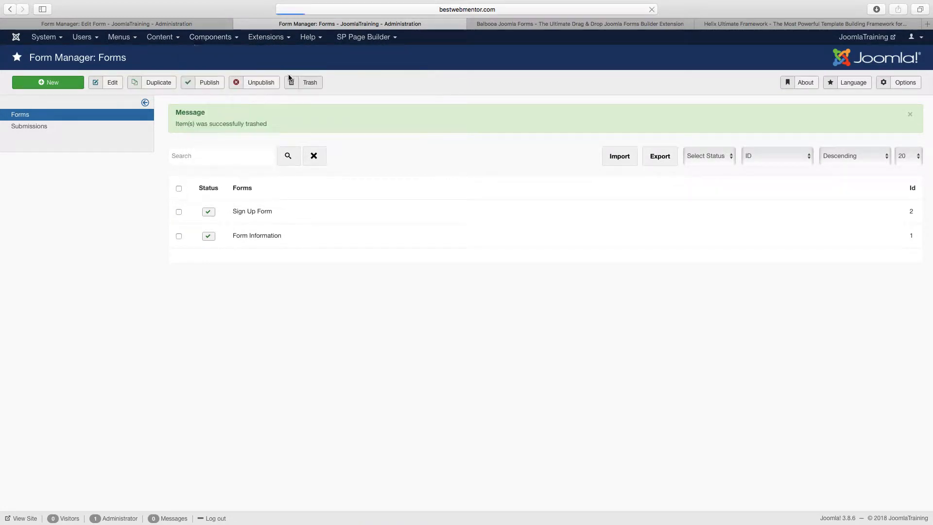
# Return to the Men's Fashion form and change the text area's label to "Comments:".
pyautogui.click(171, 25)
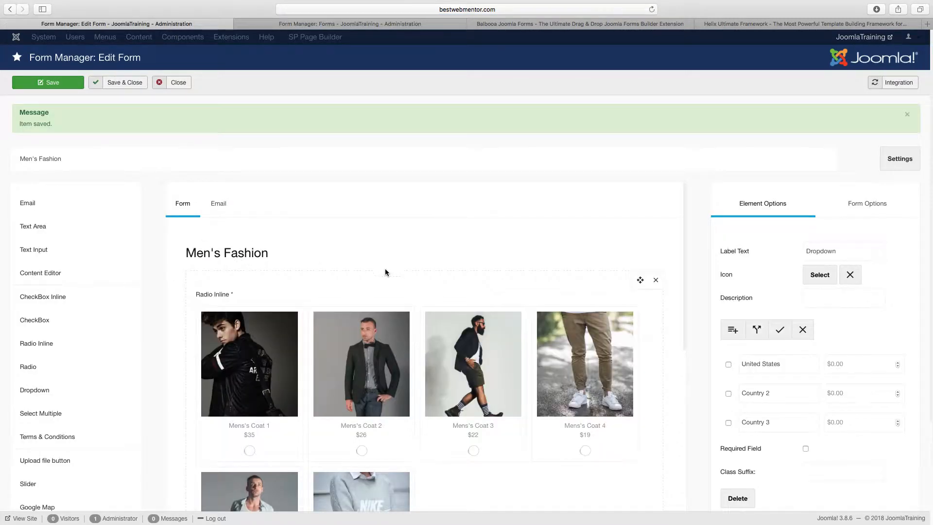
pyautogui.scroll(-6, 385, 270)
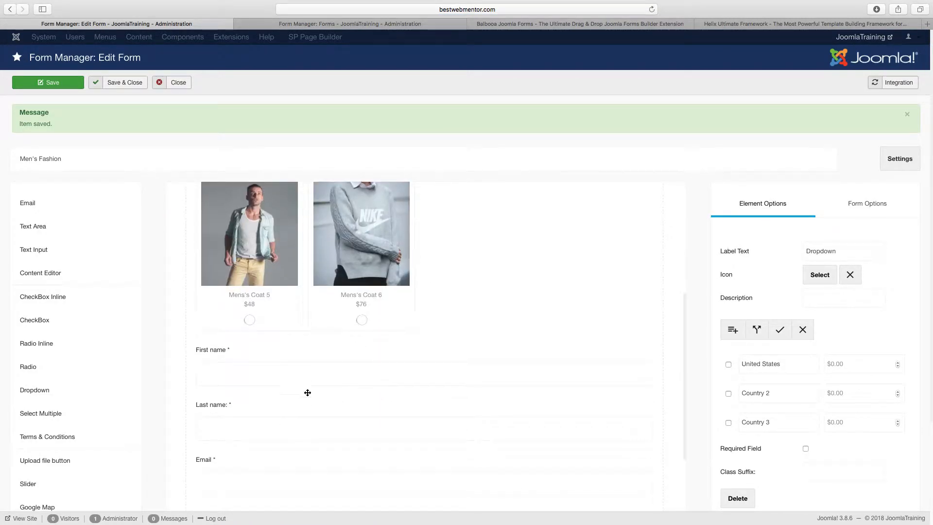
pyautogui.scroll(-4, 292, 364)
pyautogui.scroll(-2, 233, 389)
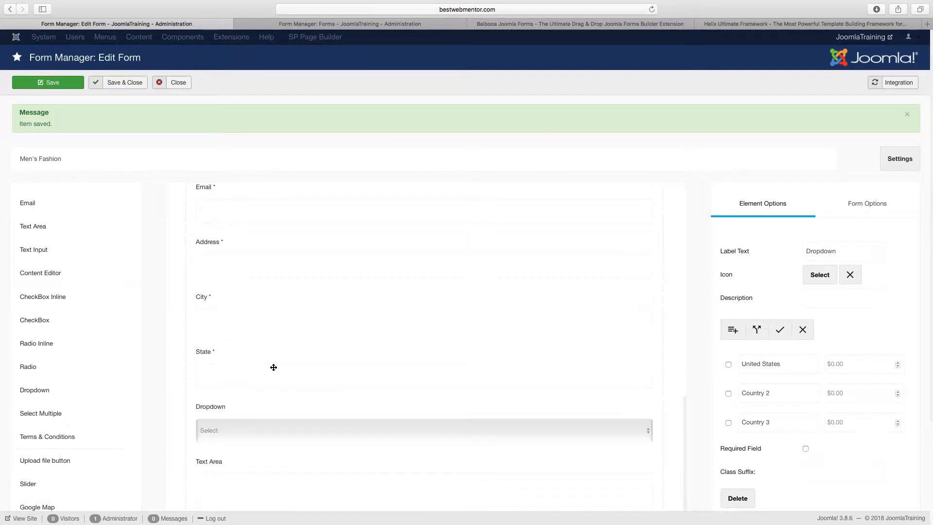
pyautogui.scroll(2, 274, 367)
pyautogui.scroll(-4, 277, 362)
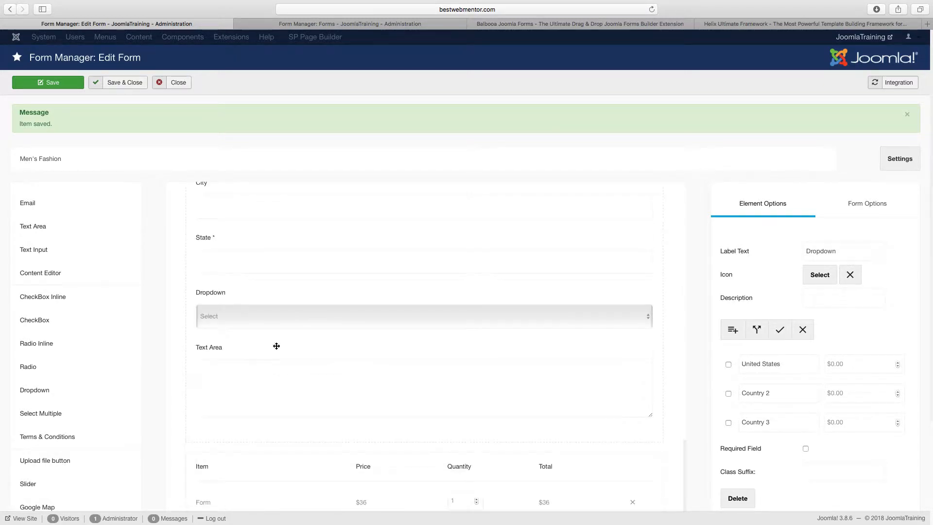
pyautogui.click(255, 372)
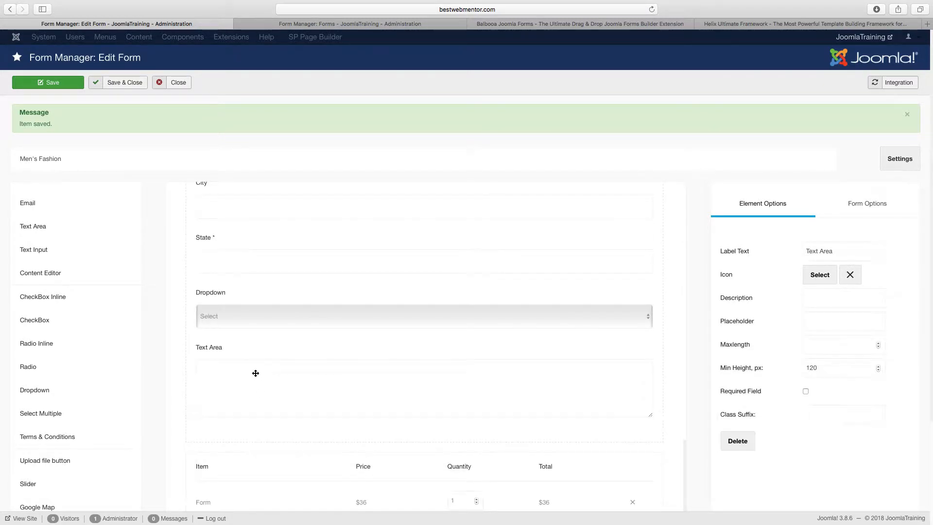
pyautogui.tripleClick(828, 253)
pyautogui.write('Comments:')
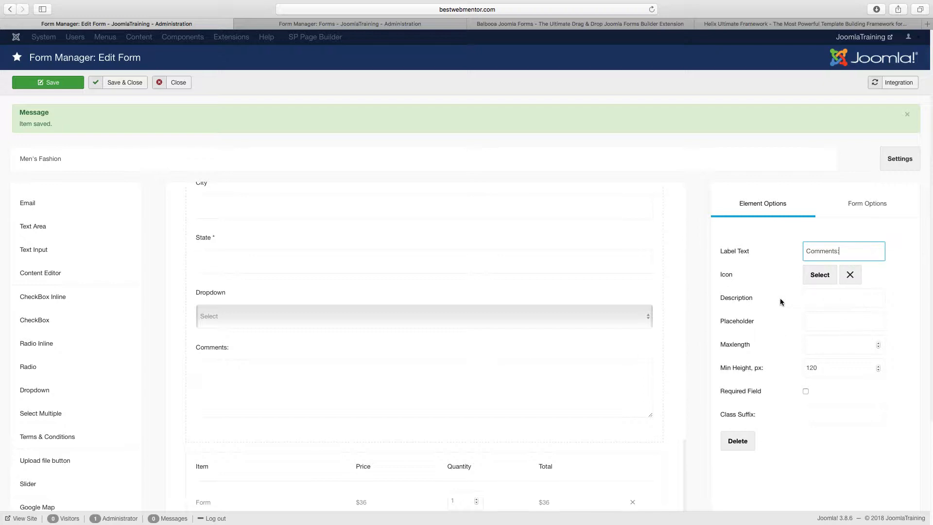
pyautogui.click(824, 300)
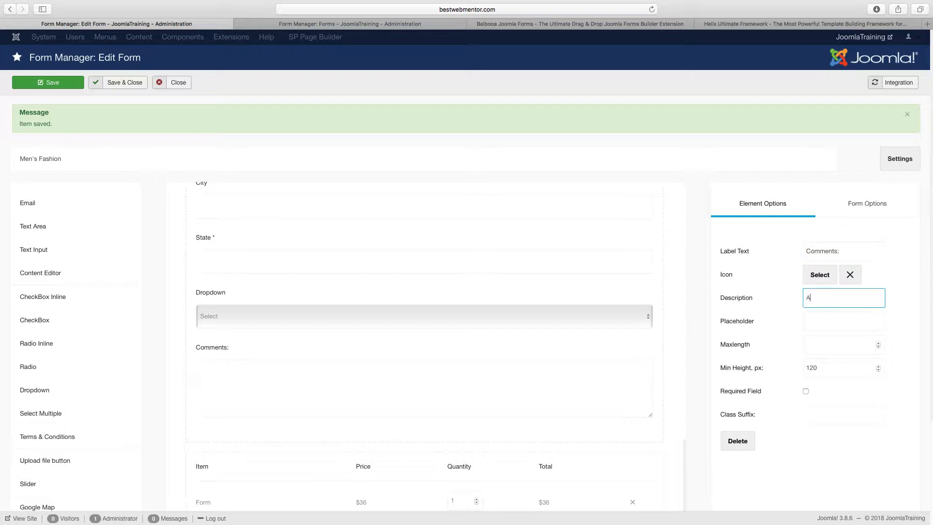
pyautogui.write('Add description here')
pyautogui.press('super+a')
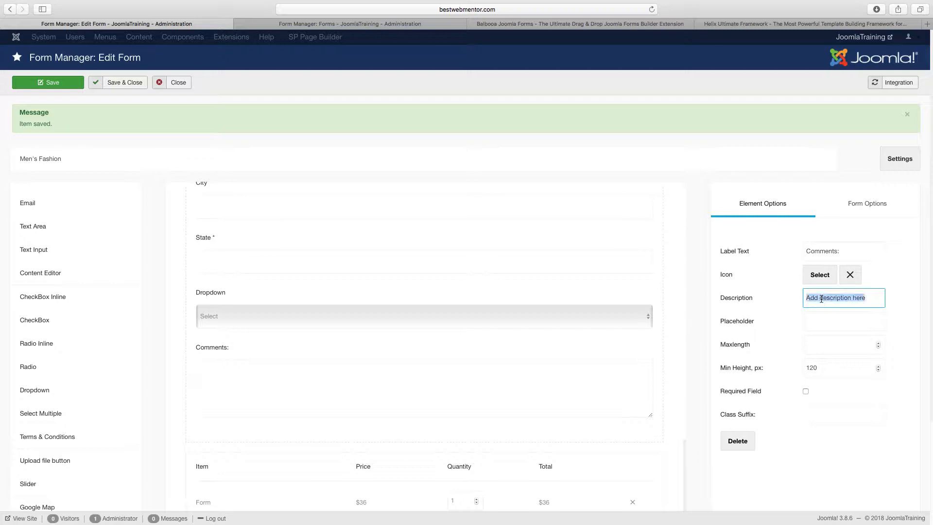
pyautogui.press('BackSpace')
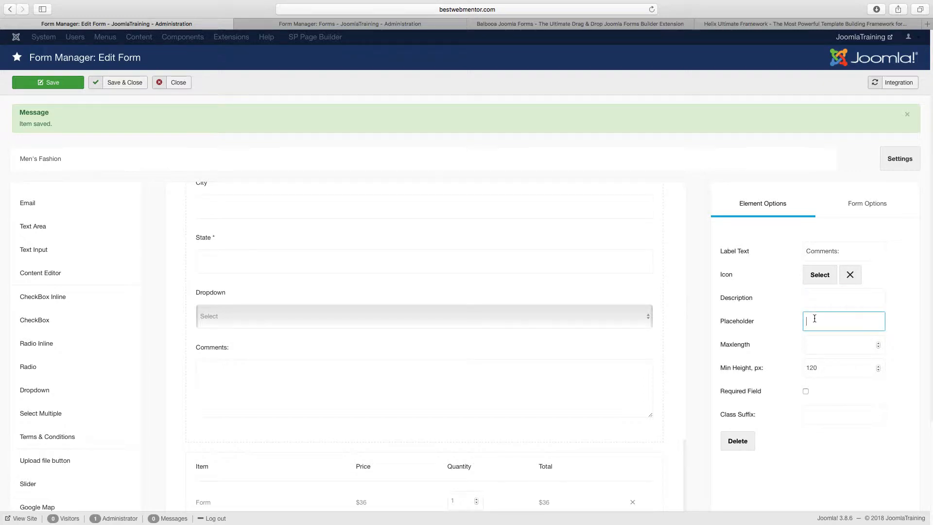
# Set the comments field's placeholder to "Add description here" and save the Men's Fashion form.
pyautogui.write('Add description here')
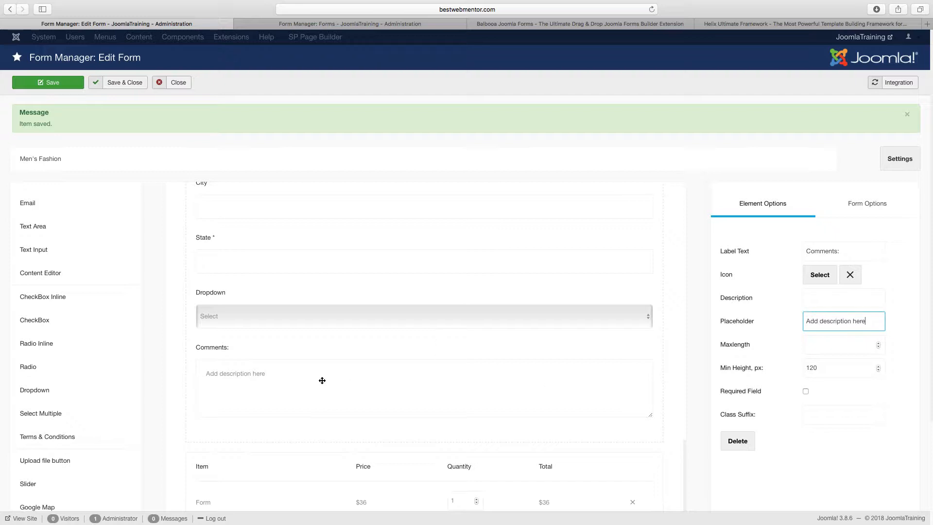
pyautogui.click(327, 264)
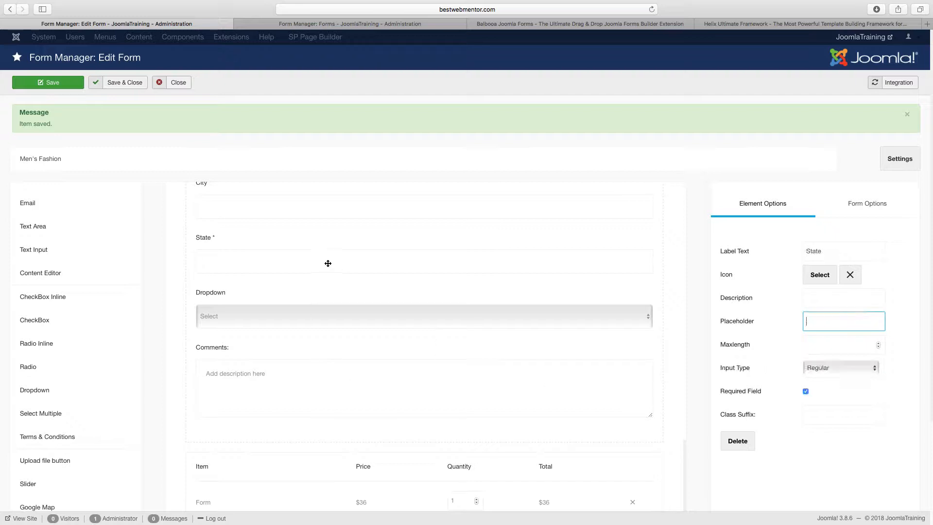
pyautogui.scroll(1, 404, 299)
pyautogui.click(65, 88)
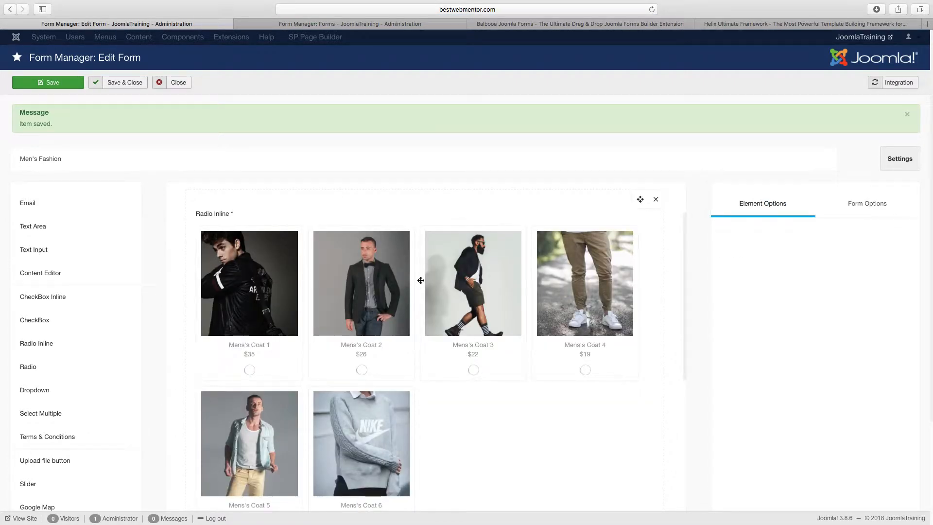
pyautogui.scroll(3, 421, 280)
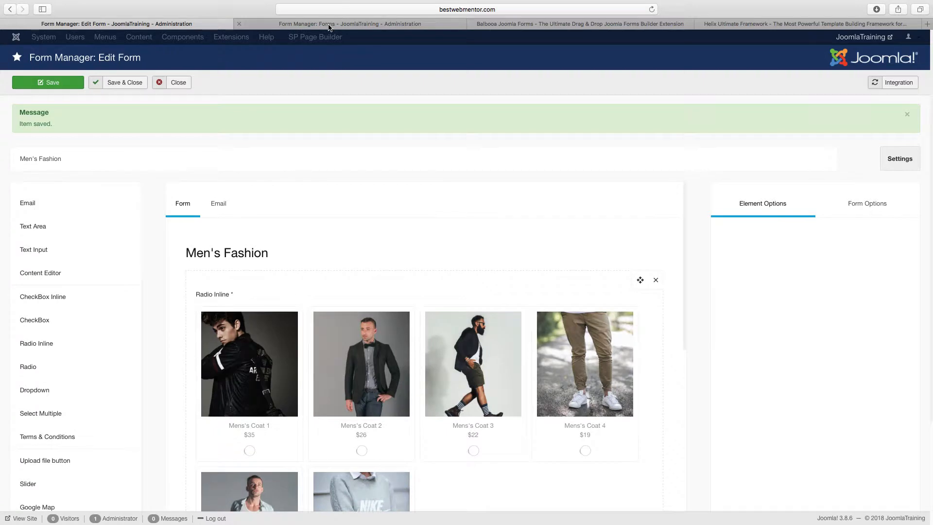
# Create a new form from the forms list and title it "Womens Fashion".
pyautogui.click(328, 25)
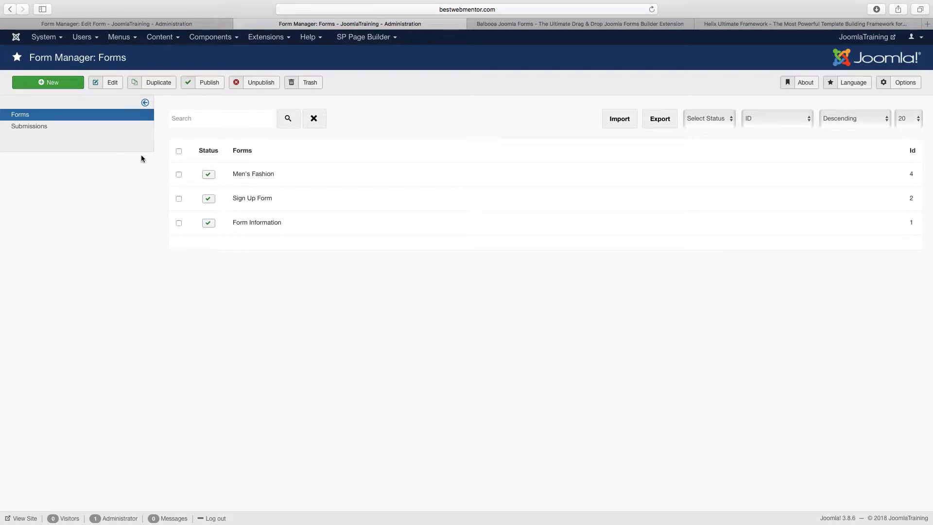
pyautogui.click(56, 85)
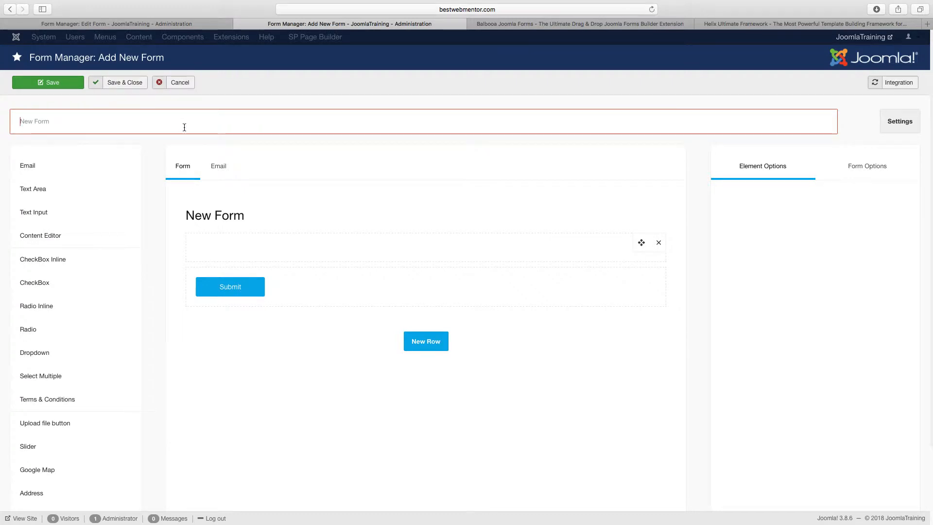
pyautogui.write('Womens')
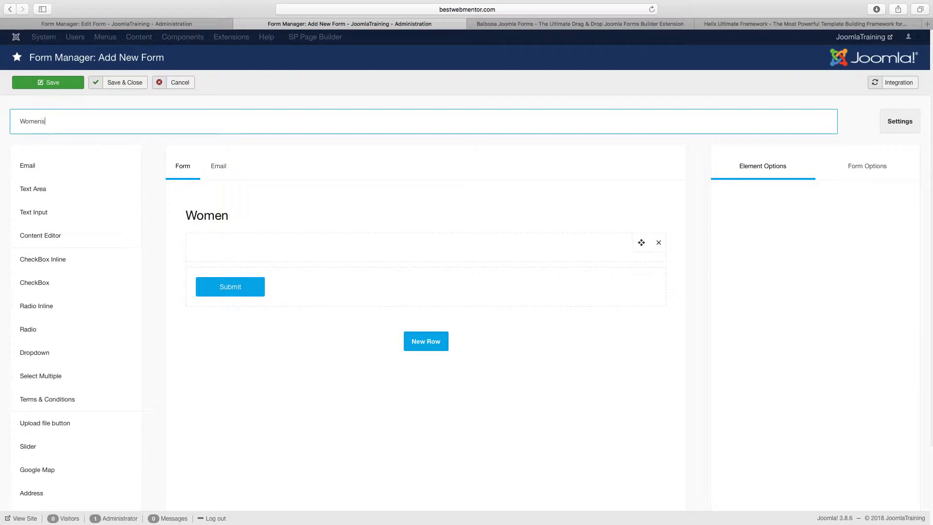
pyautogui.write(' Fashion')
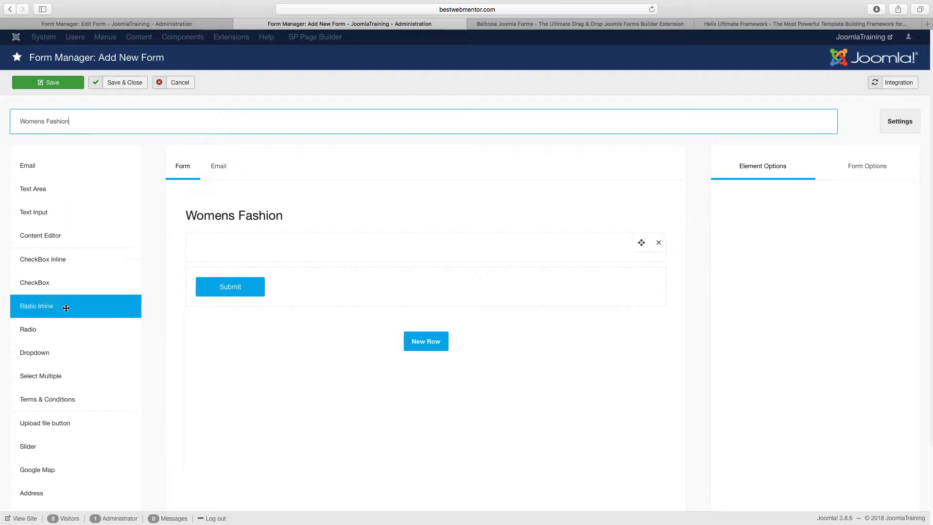
# Add a Radio Inline field to the form's empty row and, checking the Men's Fashion options for reference, name its first option "Women's Dress 1".
pyautogui.moveTo(63, 306); pyautogui.dragTo(333, 252)
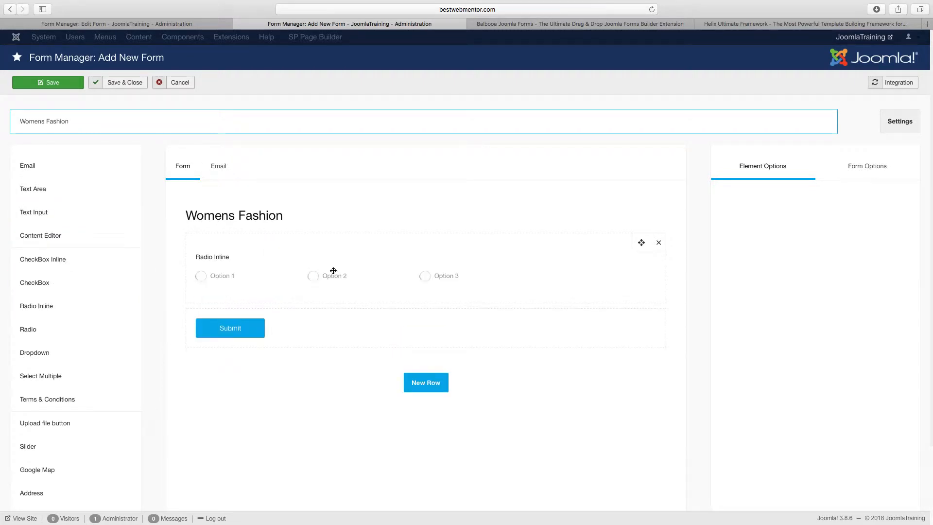
pyautogui.click(333, 270)
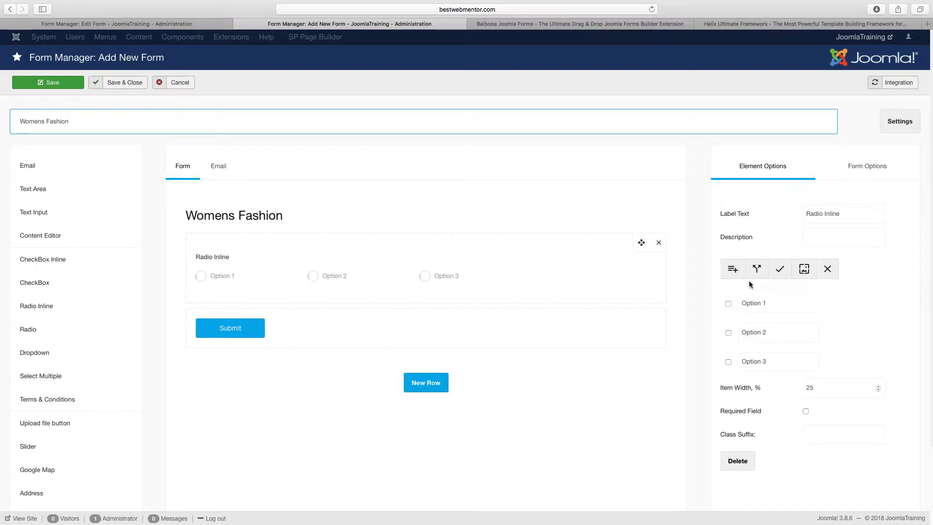
pyautogui.click(777, 303)
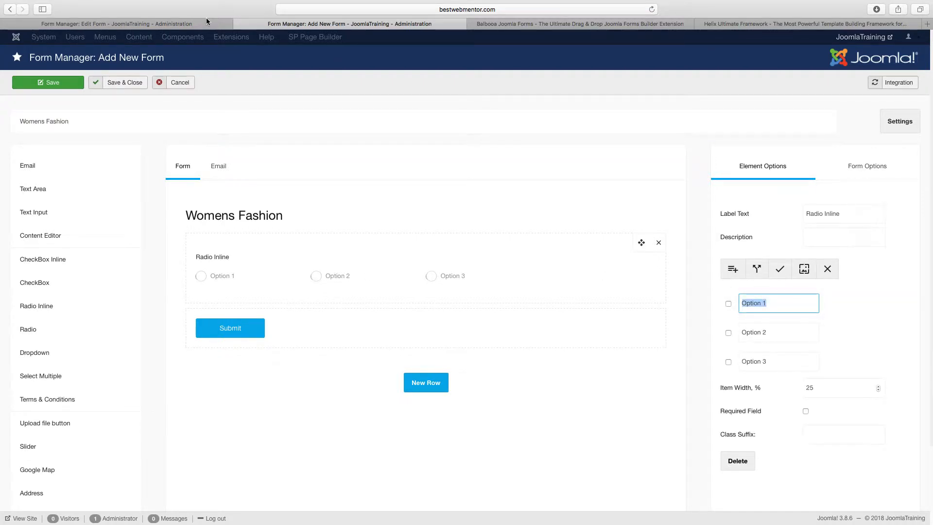
pyautogui.click(195, 24)
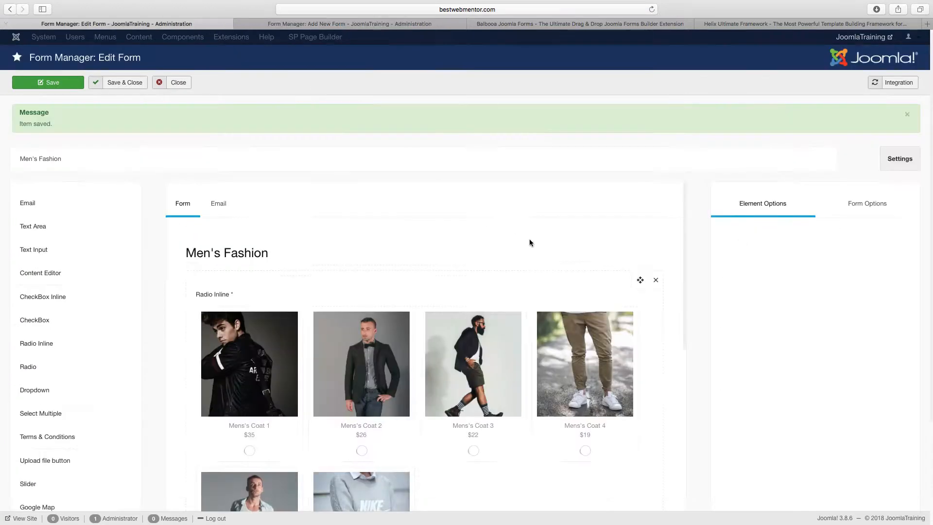
pyautogui.scroll(-5, 575, 278)
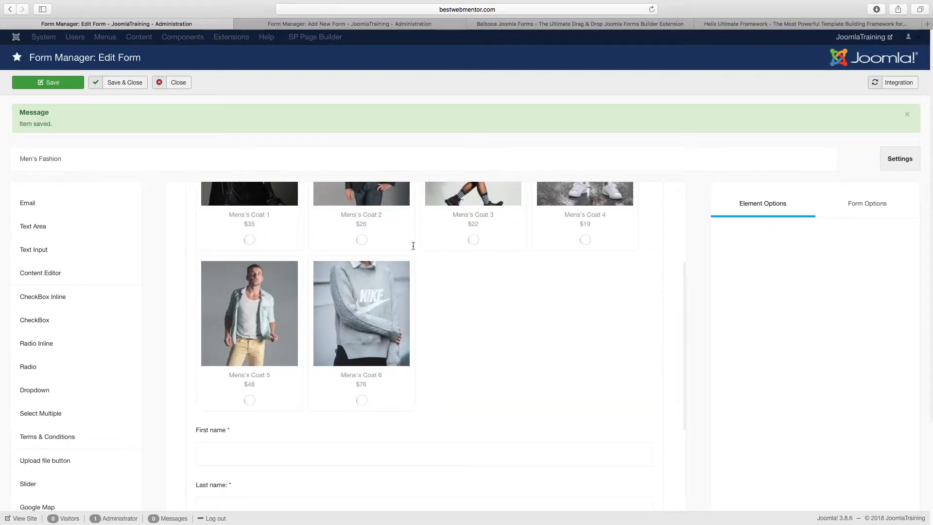
pyautogui.click(334, 24)
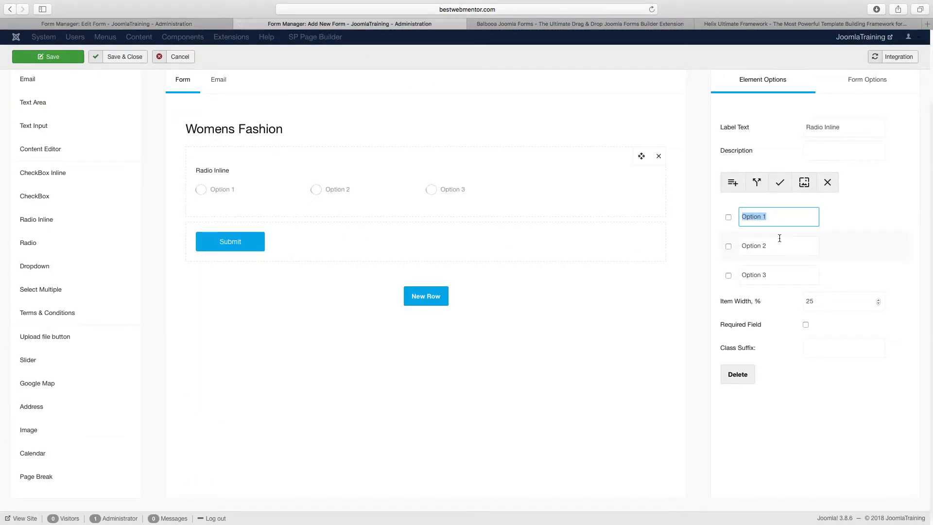
pyautogui.write("Women's Dress")
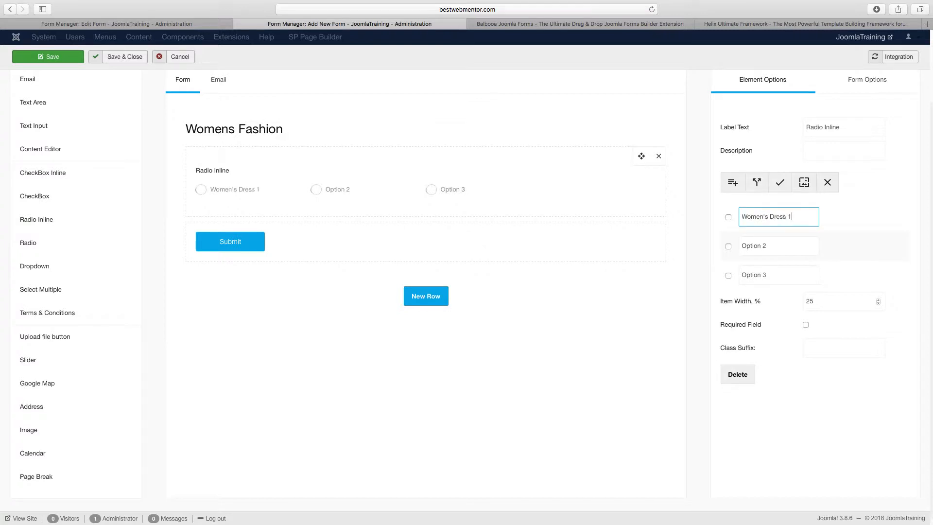
pyautogui.write(' 1')
# Rename the radio field's second option to "Women's Dress 2", reusing the wording of the first option.
pyautogui.click(780, 241)
pyautogui.tripleClick(778, 217)
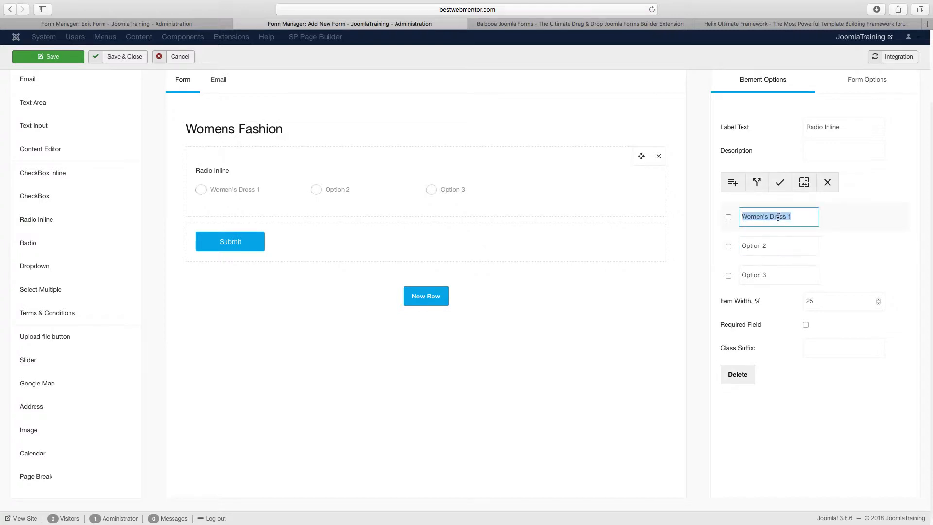
pyautogui.doubleClick(799, 238)
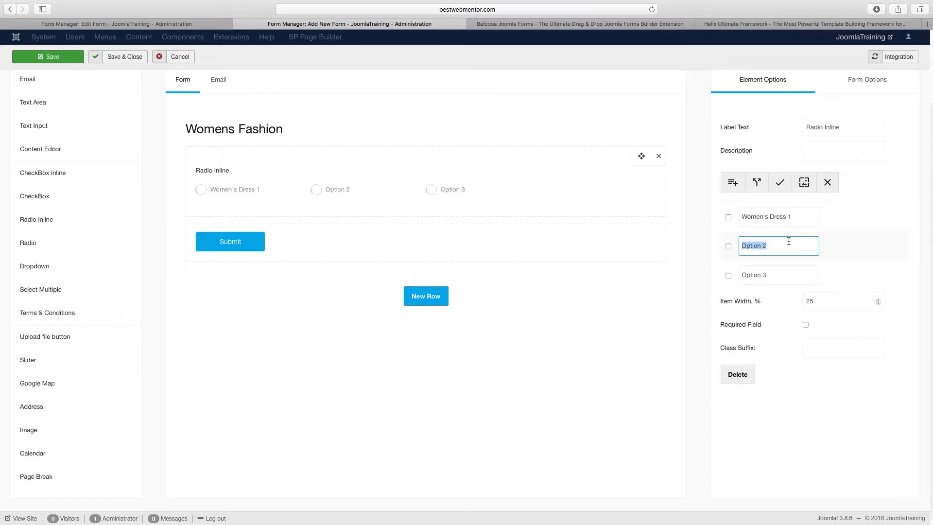
pyautogui.click(780, 242)
pyautogui.moveTo(785, 216); pyautogui.dragTo(738, 210)
pyautogui.press('super+c')
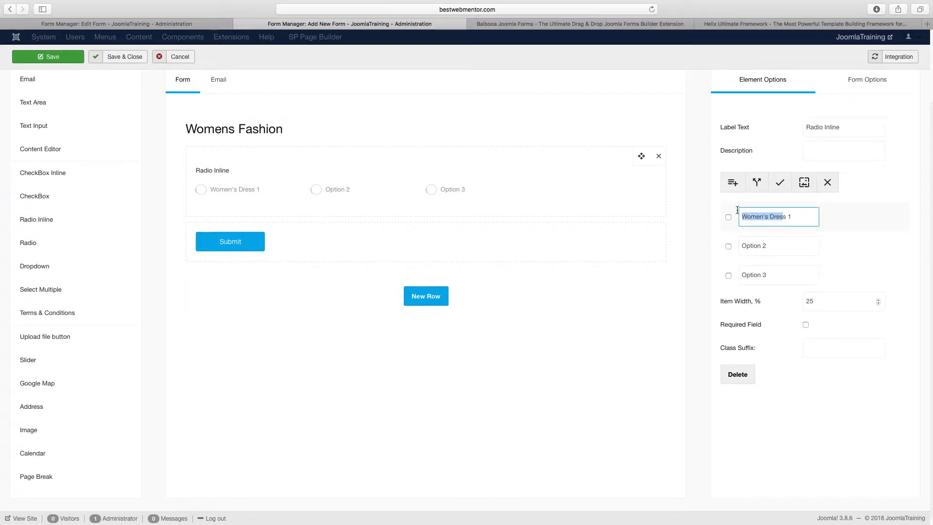
pyautogui.doubleClick(743, 245)
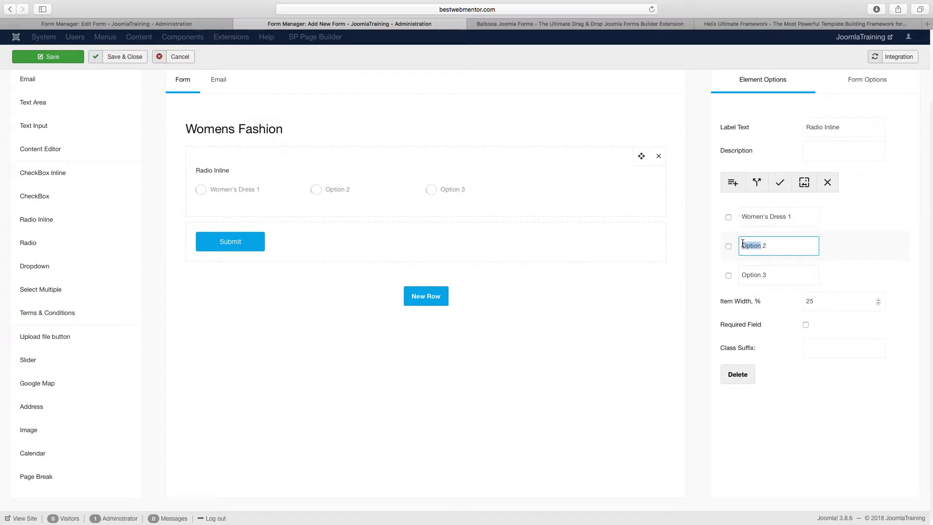
pyautogui.press('super+v')
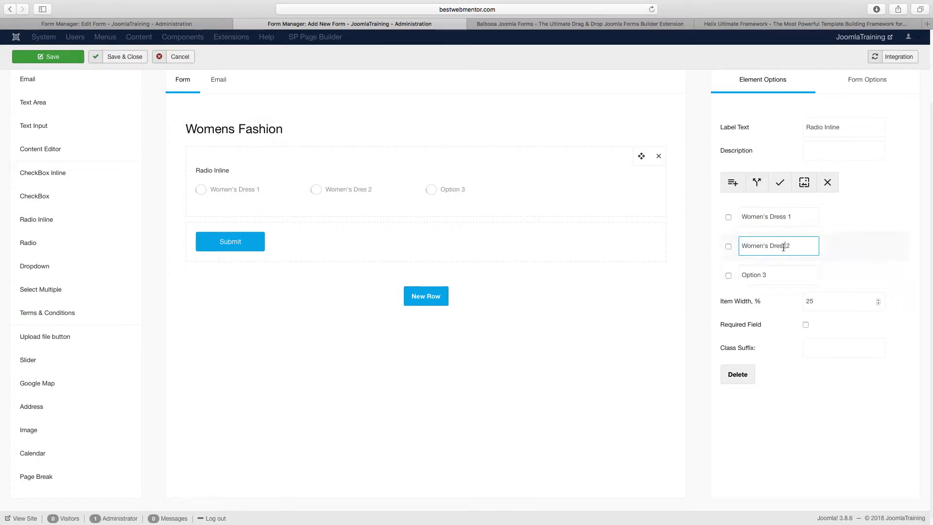
pyautogui.write('s')
# Rename the radio field's third option to "Women's Dress 3".
pyautogui.doubleClick(751, 275)
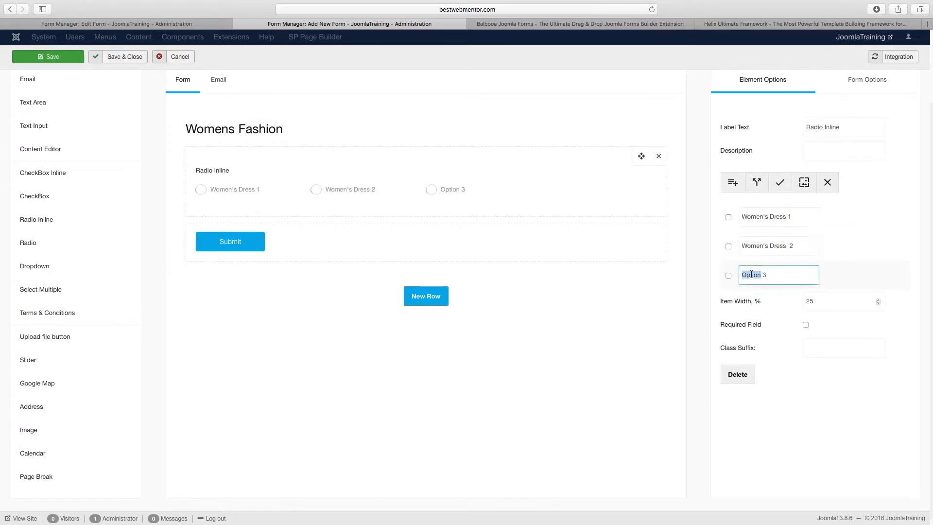
pyautogui.press('super+v')
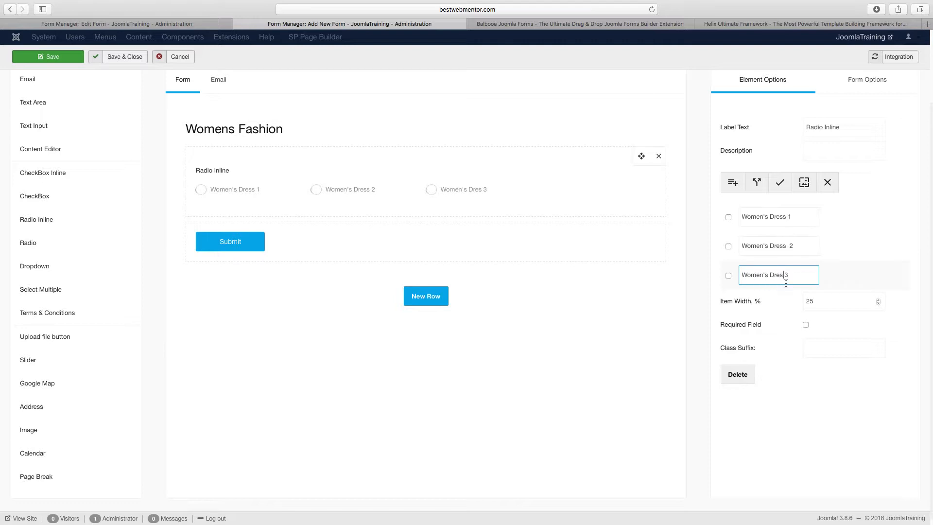
pyautogui.press('BackSpace')
pyautogui.write('s Dres')
# Add the options "Women's Dress 4", "Women's Dress 5" and "Women's Dress 6" to the radio field and make it required.
pyautogui.click(733, 182)
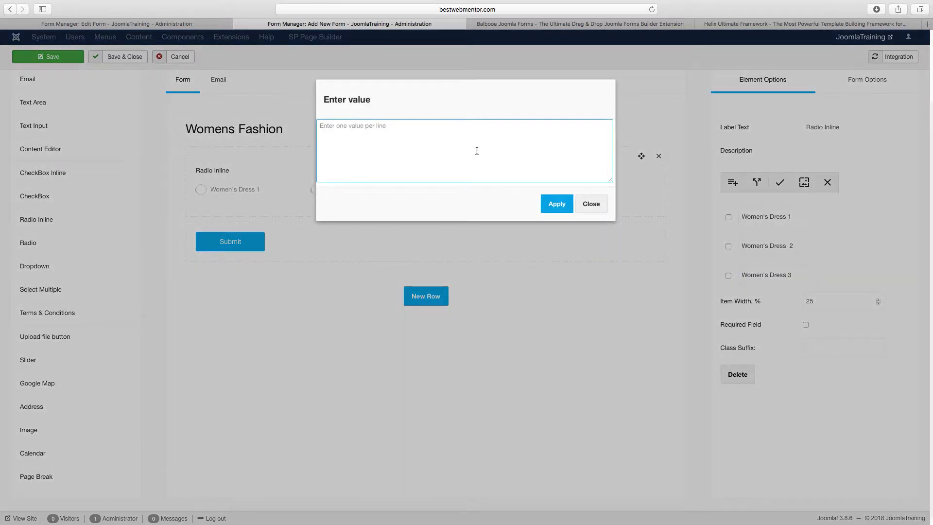
pyautogui.write("Women's Dress 4")
pyautogui.press('Return')
pyautogui.write("Women's Dres")
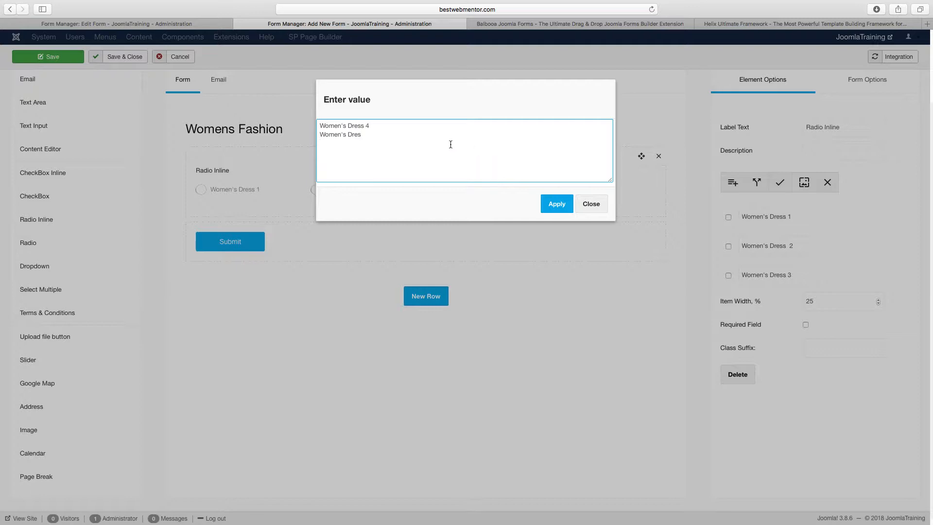
pyautogui.write('s 4 ')
pyautogui.write("Women's Dress 6")
pyautogui.click(557, 204)
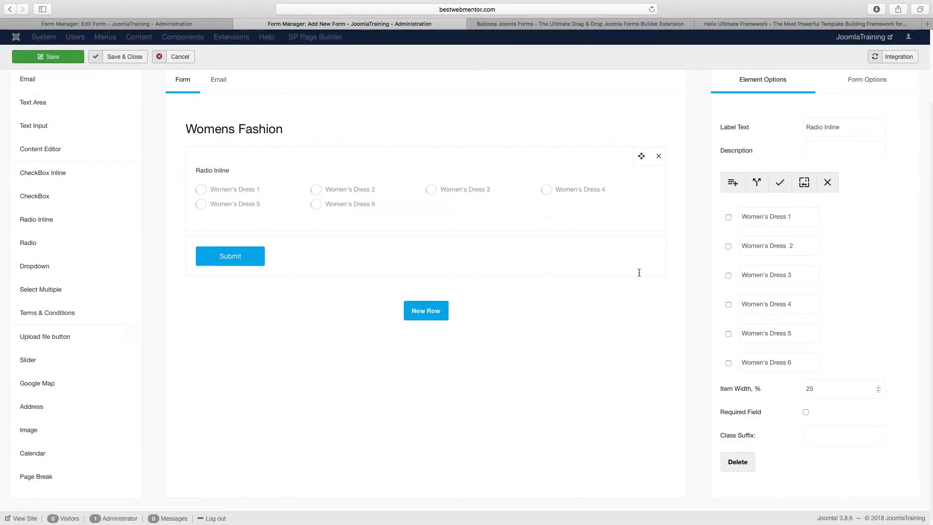
pyautogui.click(805, 412)
# Start choosing an image for the Women's Dress 1 option and open the women image folder.
pyautogui.scroll(3, 503, 267)
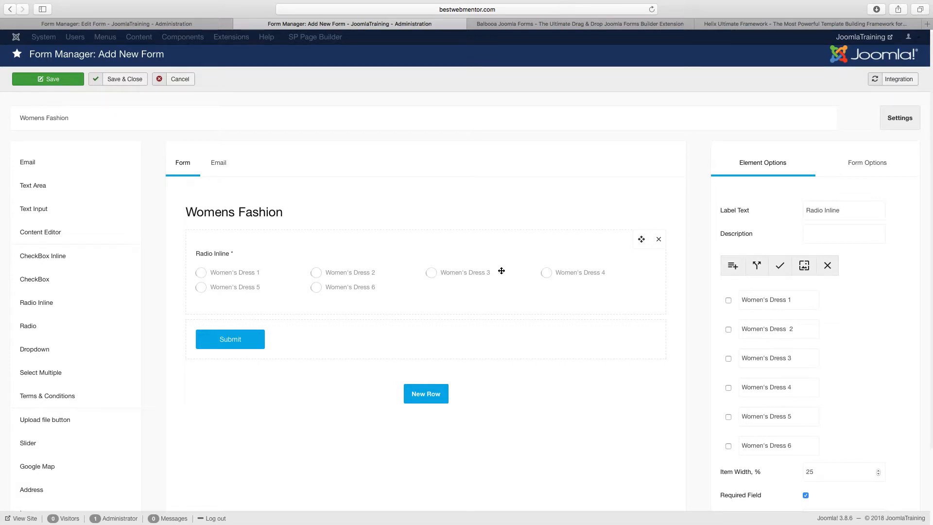
pyautogui.click(728, 300)
pyautogui.click(804, 266)
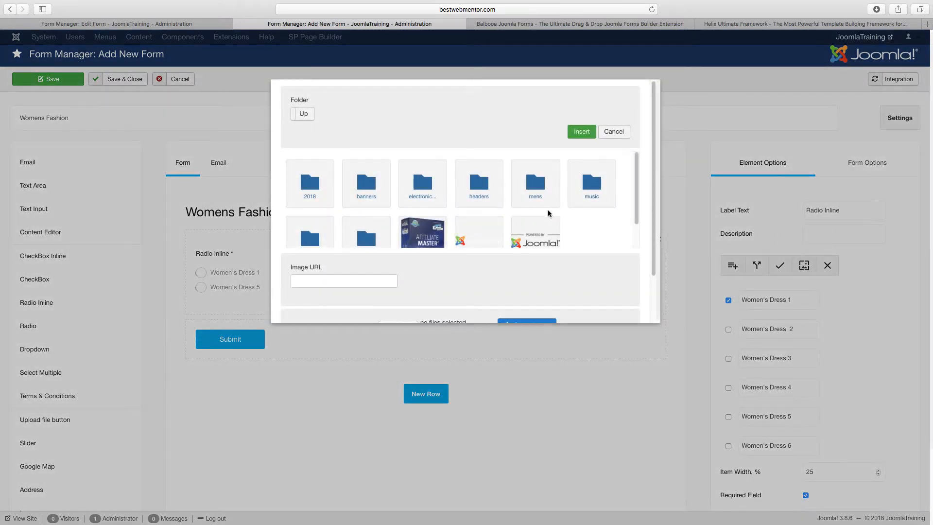
pyautogui.click(366, 222)
pyautogui.scroll(-1, 483, 239)
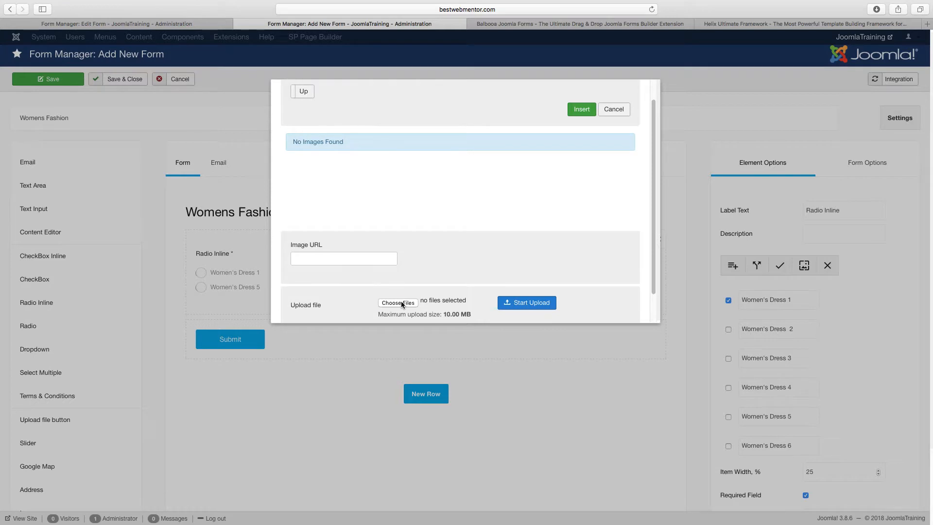
# Upload product-01, product12, product15, product16, product17 and product20.jpg from the local Women folder to the women image folder.
pyautogui.click(398, 303)
pyautogui.click(470, 40)
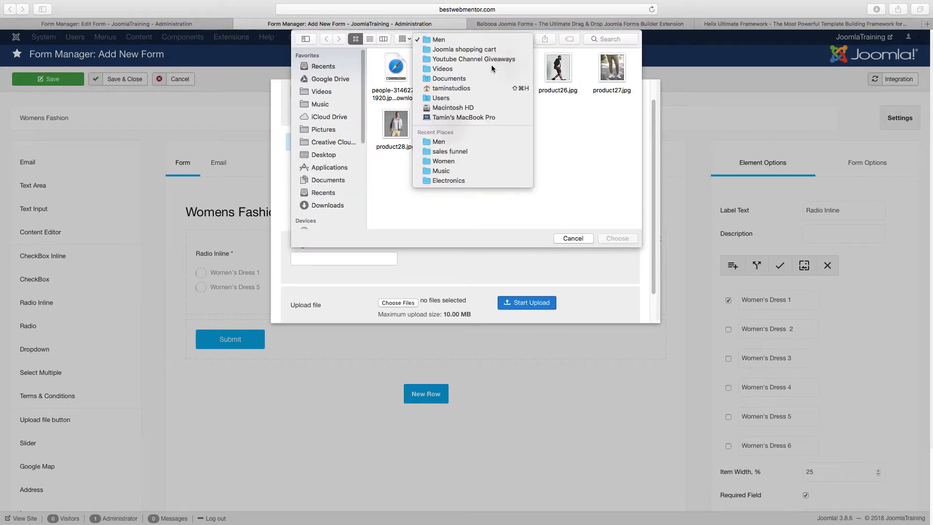
pyautogui.click(481, 50)
pyautogui.doubleClick(564, 71)
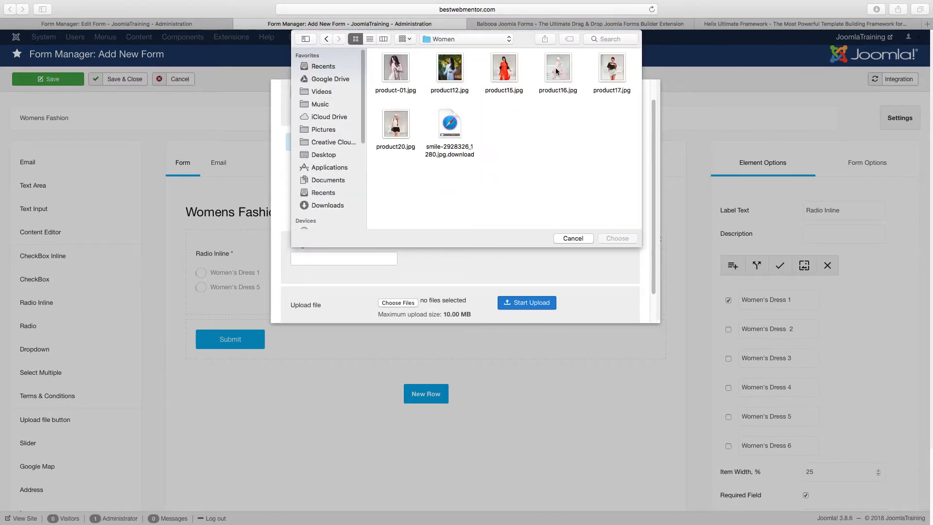
pyautogui.moveTo(617, 122); pyautogui.dragTo(396, 71)
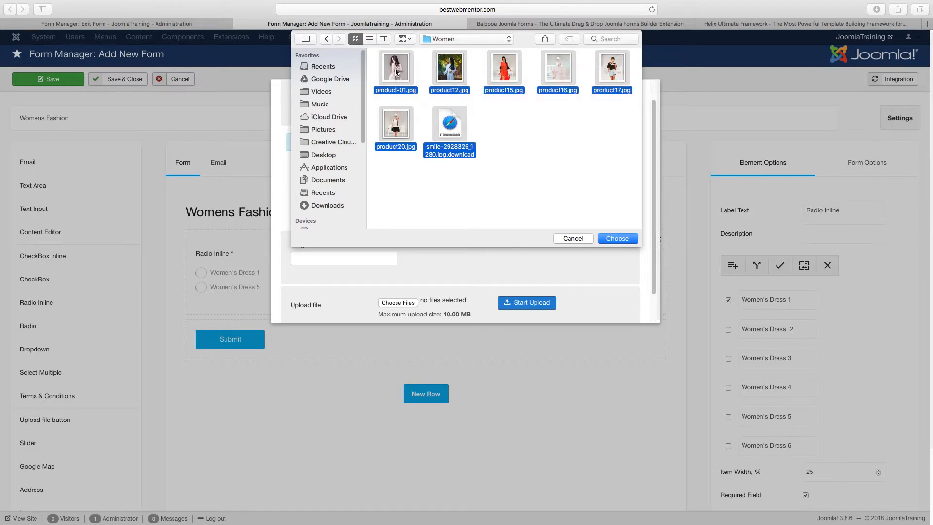
pyautogui.click(617, 238)
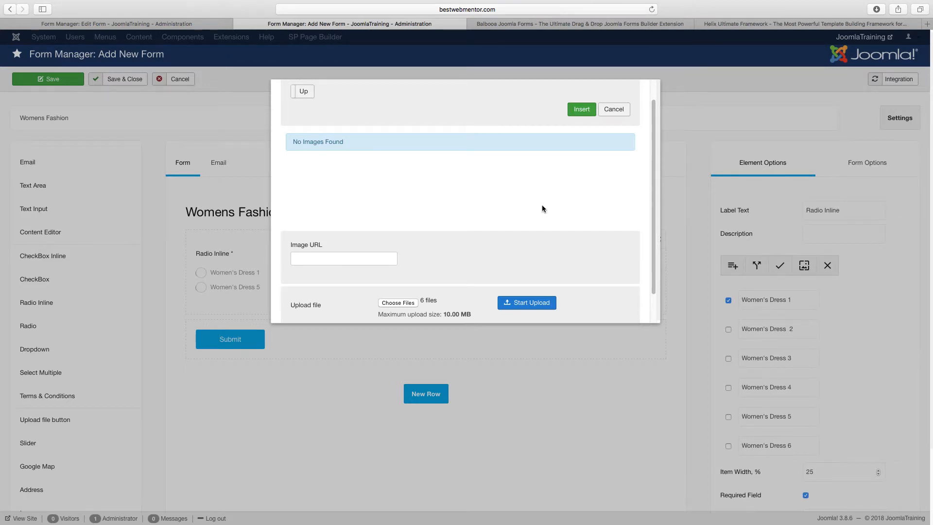
pyautogui.scroll(-1, 542, 205)
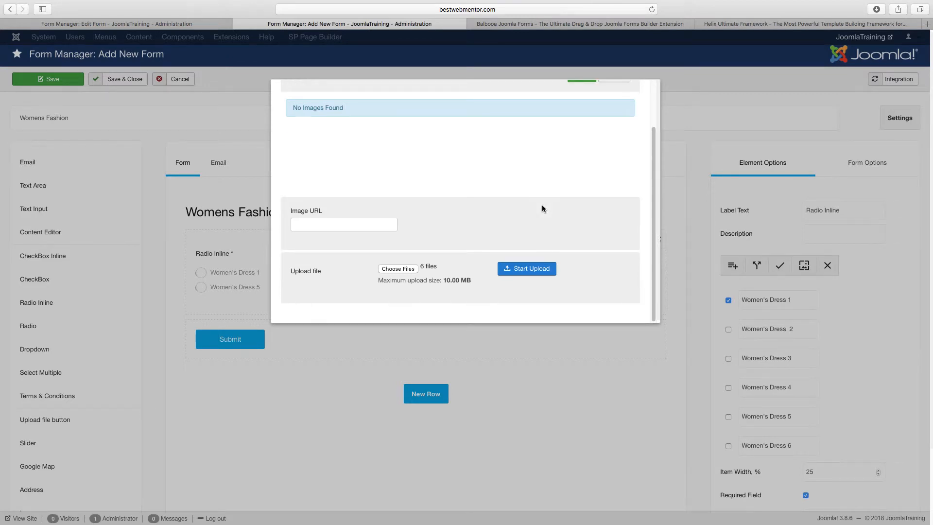
pyautogui.click(524, 269)
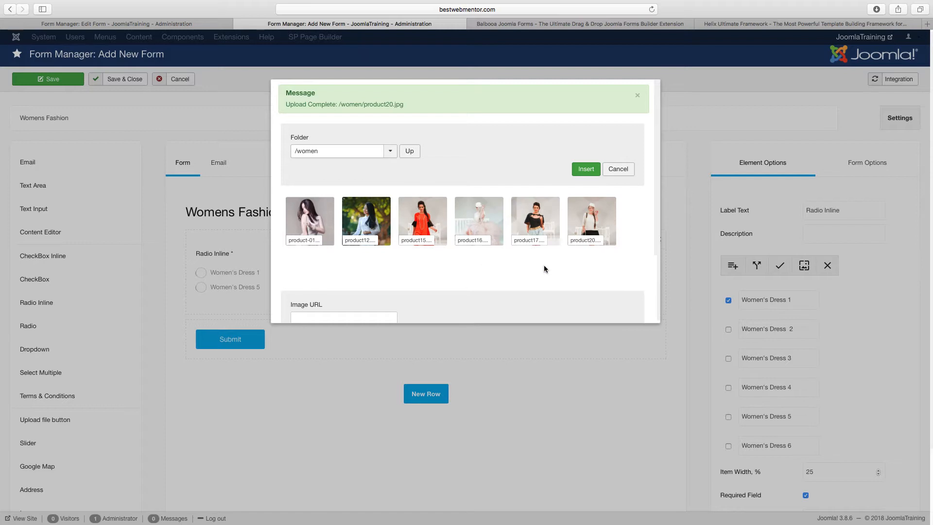
# Insert product-01.jpg as the image of Women's Dress 1 and deselect that option.
pyautogui.click(307, 222)
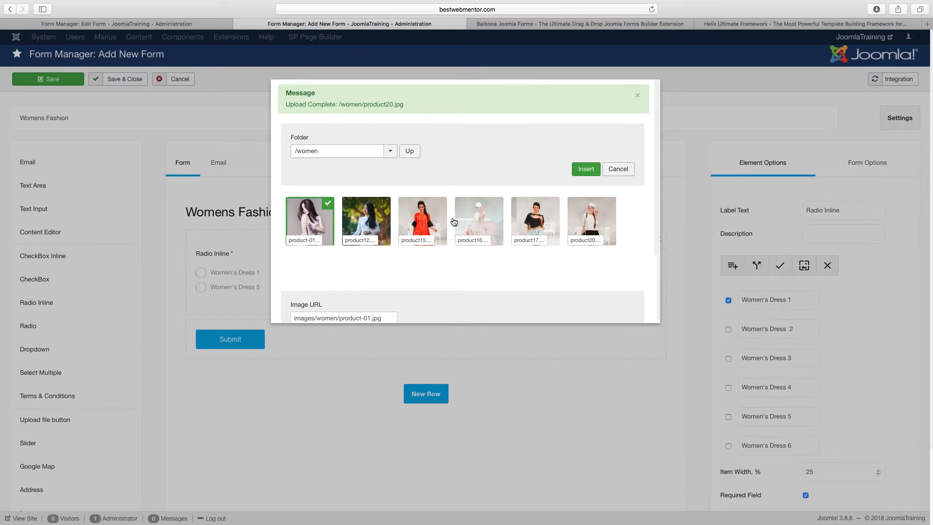
pyautogui.click(586, 169)
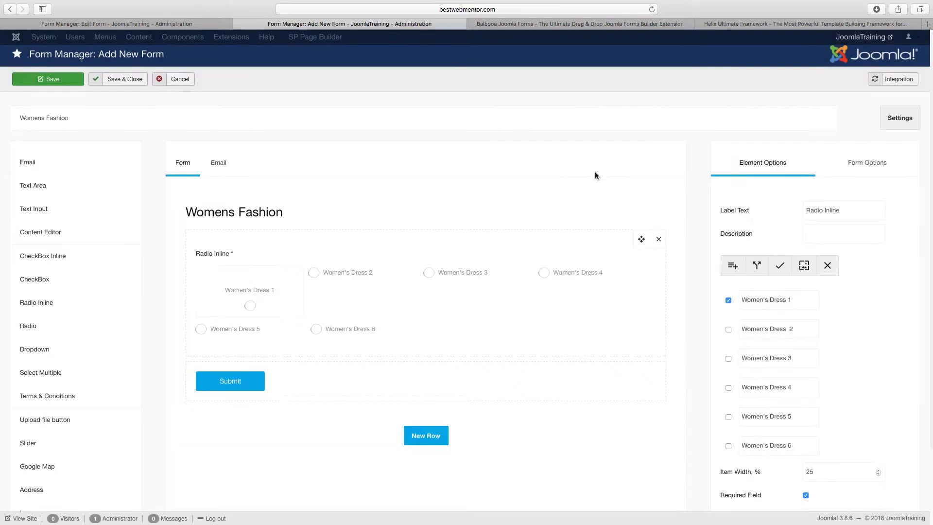
pyautogui.click(728, 300)
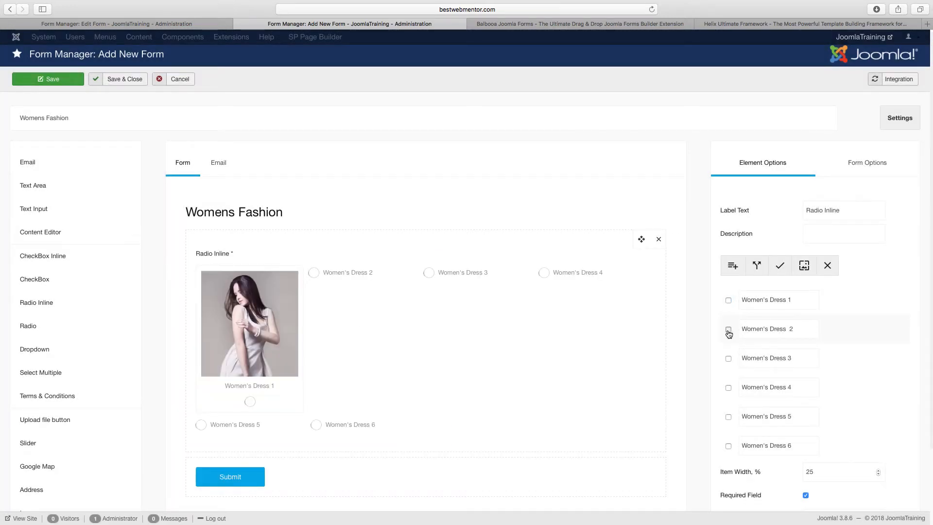
# Insert product12.jpg as the image of the Women's Dress 2 option and deselect that option.
pyautogui.click(729, 329)
pyautogui.click(804, 265)
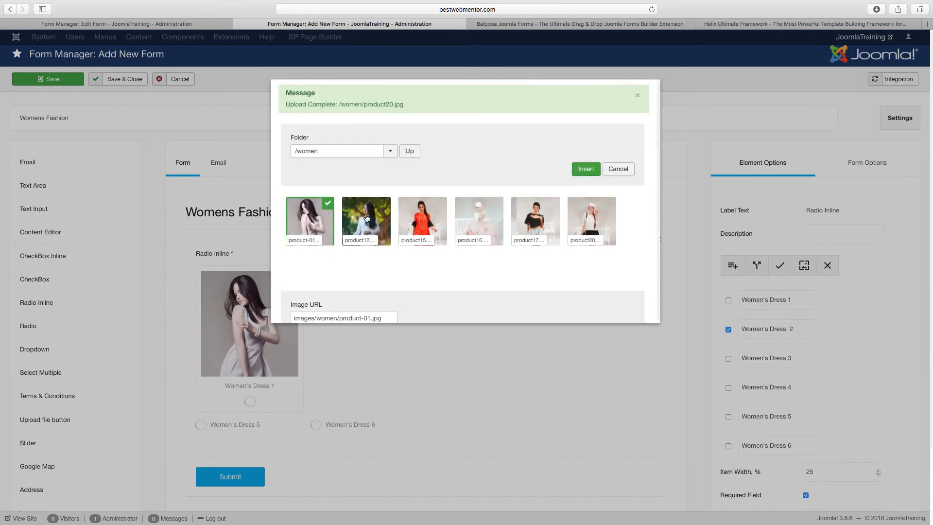
pyautogui.click(367, 219)
pyautogui.click(586, 169)
pyautogui.click(728, 329)
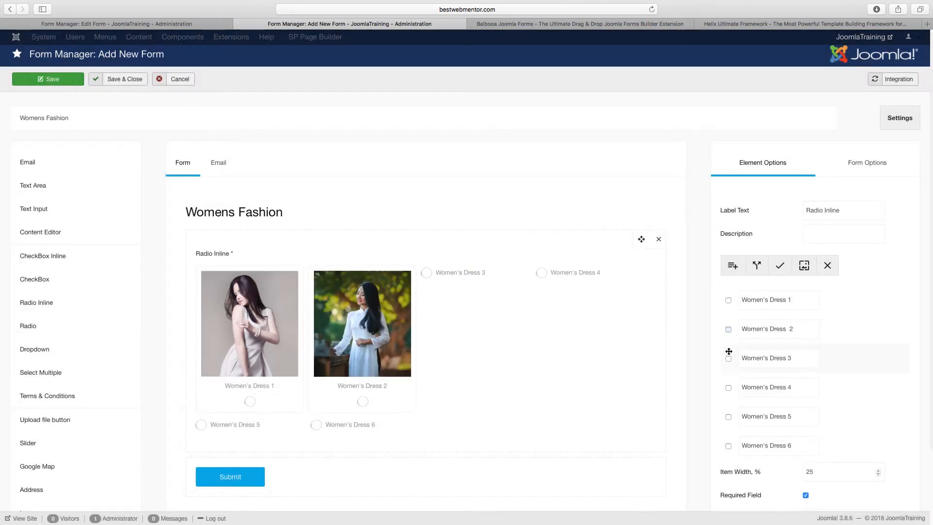
# Insert product15.jpg as the image of the Women's Dress 3 option and deselect that option.
pyautogui.click(729, 358)
pyautogui.click(804, 265)
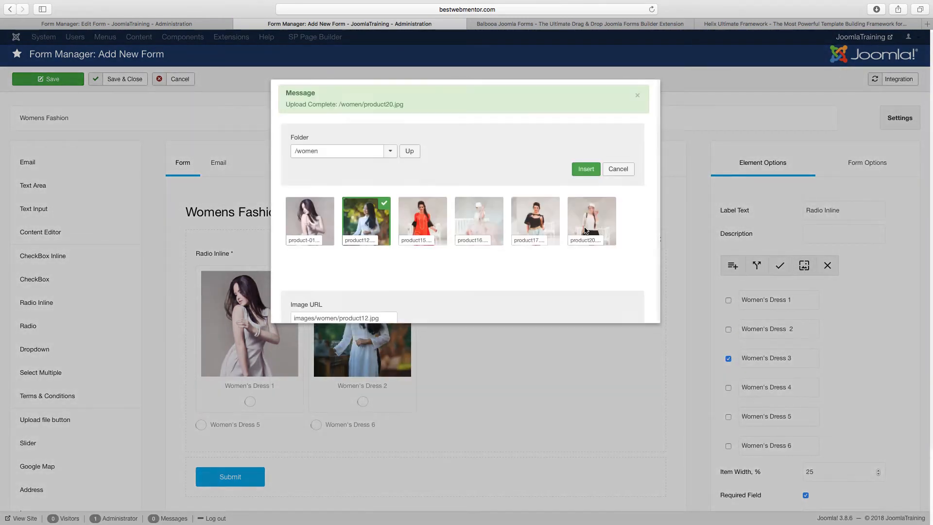
pyautogui.click(408, 216)
pyautogui.click(586, 170)
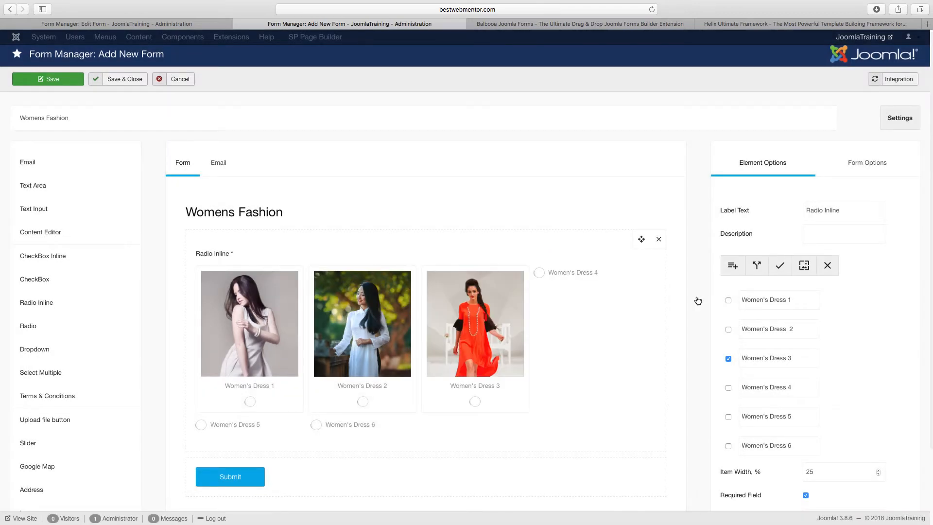
pyautogui.click(728, 359)
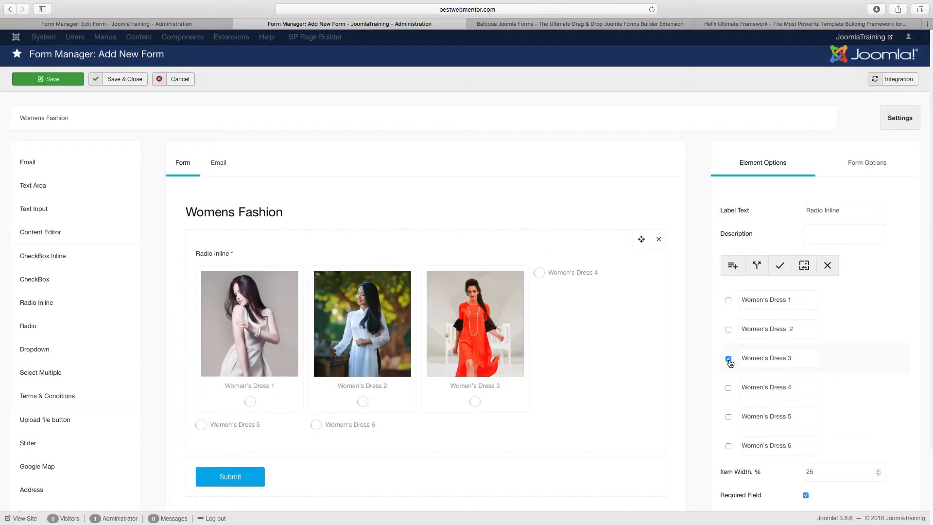
# Insert product16.jpg as the image of the Women's Dress 4 option and deselect that option.
pyautogui.click(729, 387)
pyautogui.click(804, 265)
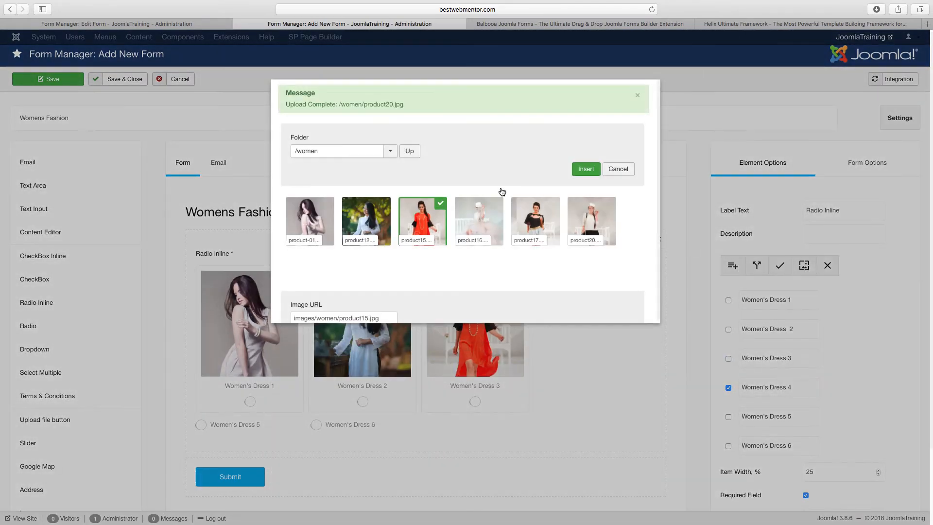
pyautogui.click(479, 220)
pyautogui.click(575, 171)
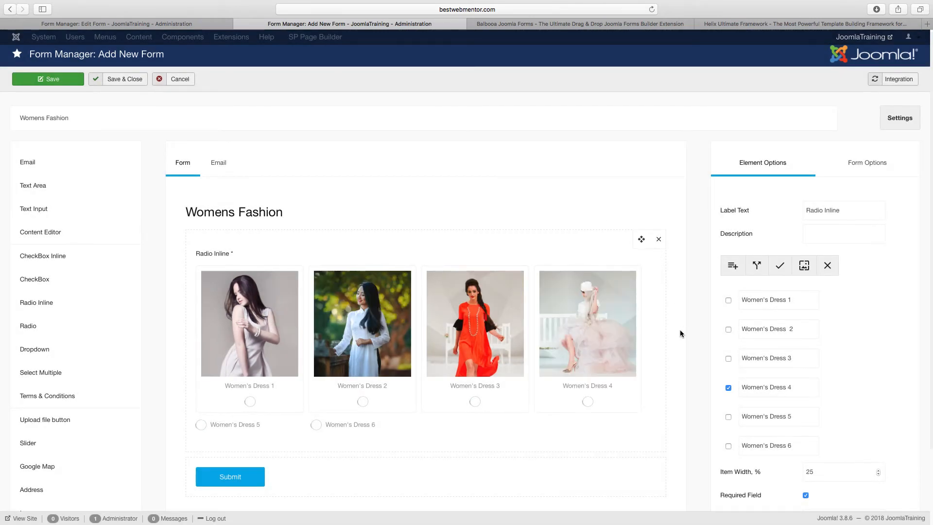
pyautogui.click(729, 387)
# Insert product17.jpg as the image of the Women's Dress 5 option.
pyautogui.click(729, 417)
pyautogui.click(804, 265)
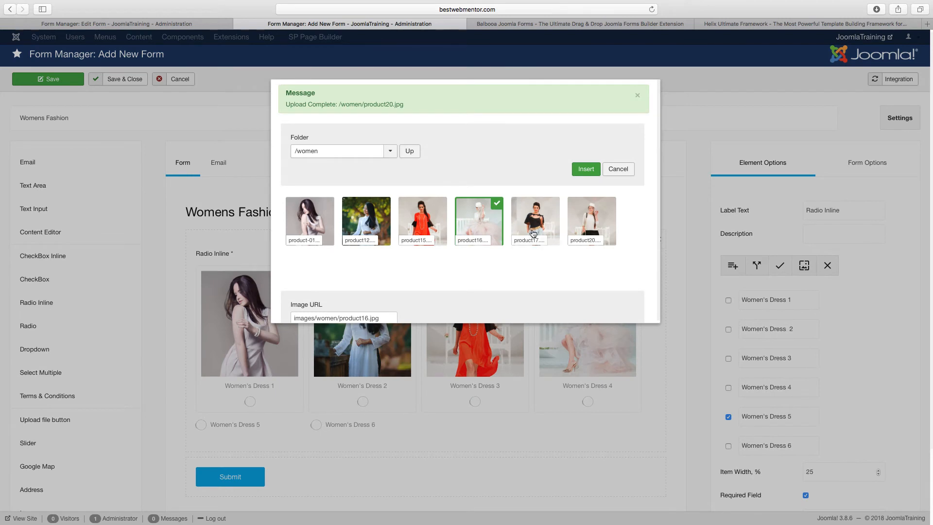
pyautogui.click(533, 233)
pyautogui.click(585, 175)
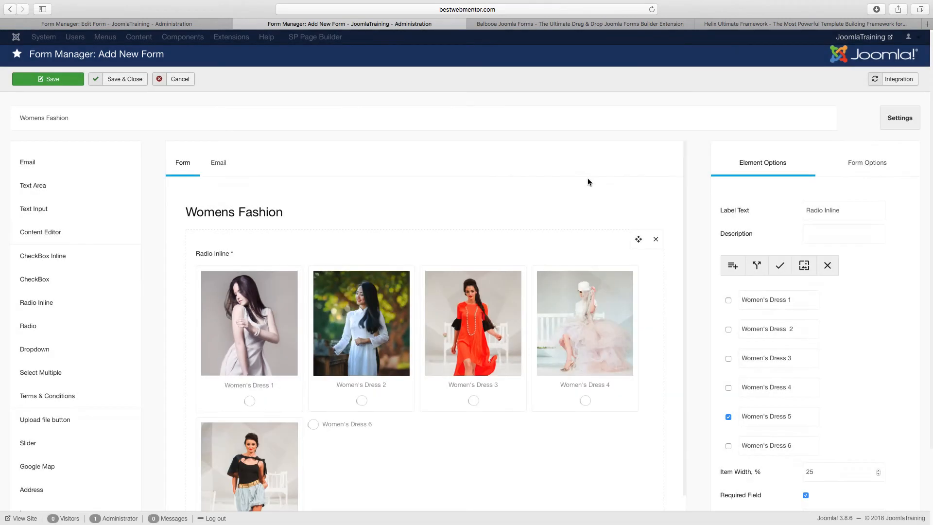
# Insert product20.jpg as the image of the Women's Dress 6 option and save the form.
pyautogui.click(728, 446)
pyautogui.click(804, 265)
pyautogui.click(591, 221)
pyautogui.click(585, 170)
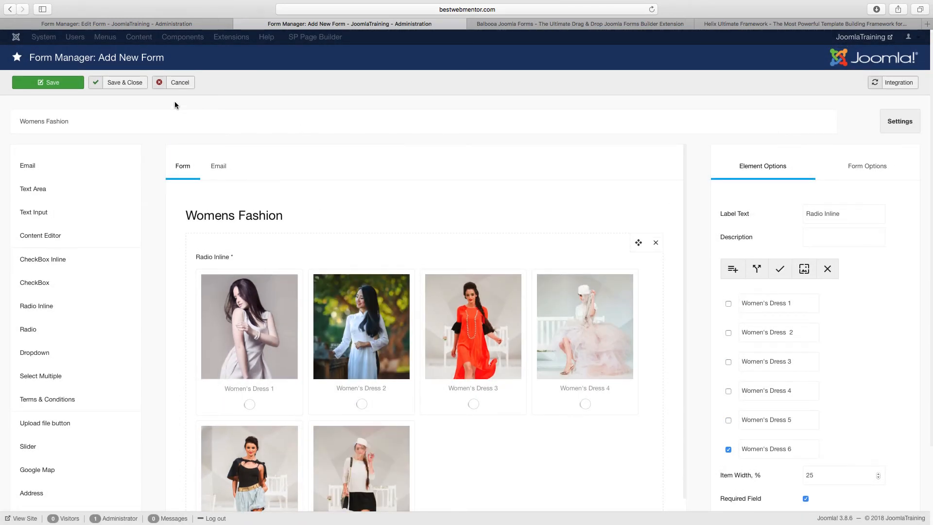
pyautogui.click(60, 89)
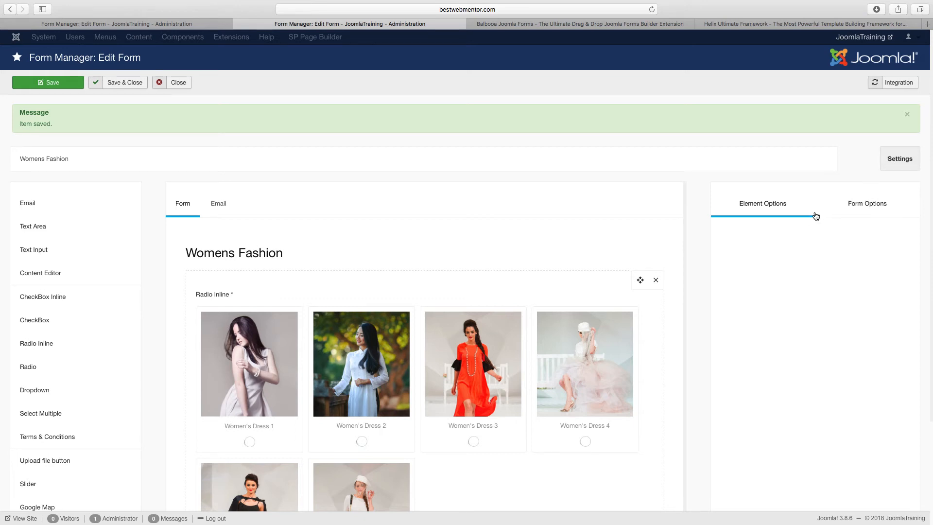
# Enable Display Total and Display Cart in the form's payment settings.
pyautogui.click(900, 159)
pyautogui.click(590, 143)
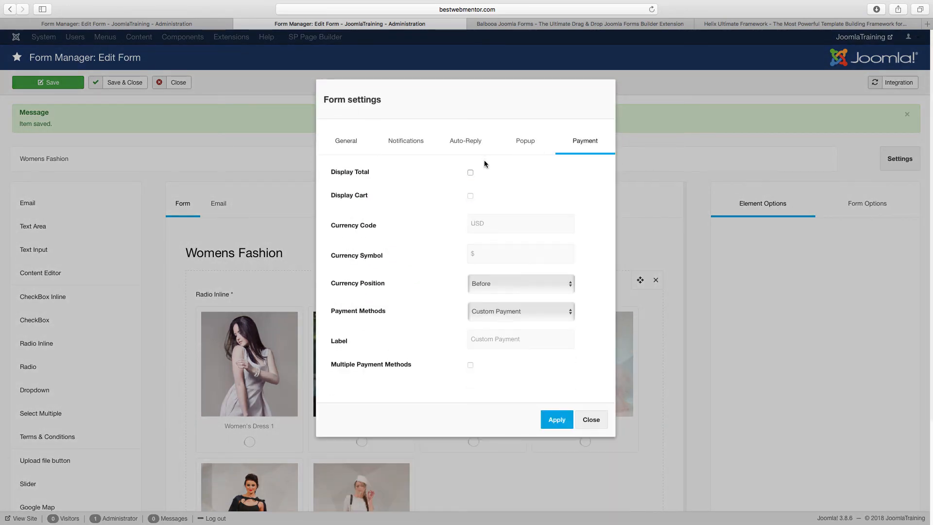
pyautogui.click(470, 173)
pyautogui.click(470, 196)
# Set Paypal as the form's payment method, enter the seller's Paypal email, and apply the settings.
pyautogui.click(508, 319)
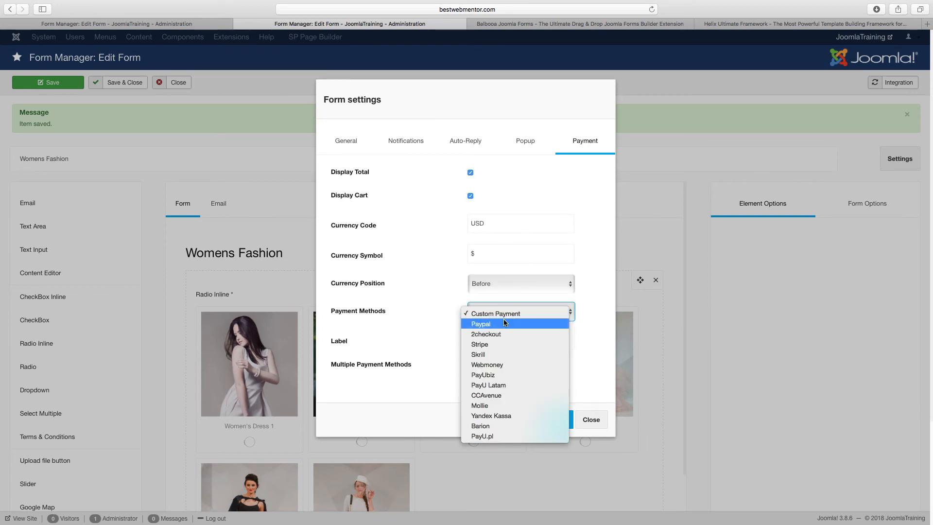
pyautogui.click(509, 323)
pyautogui.click(496, 335)
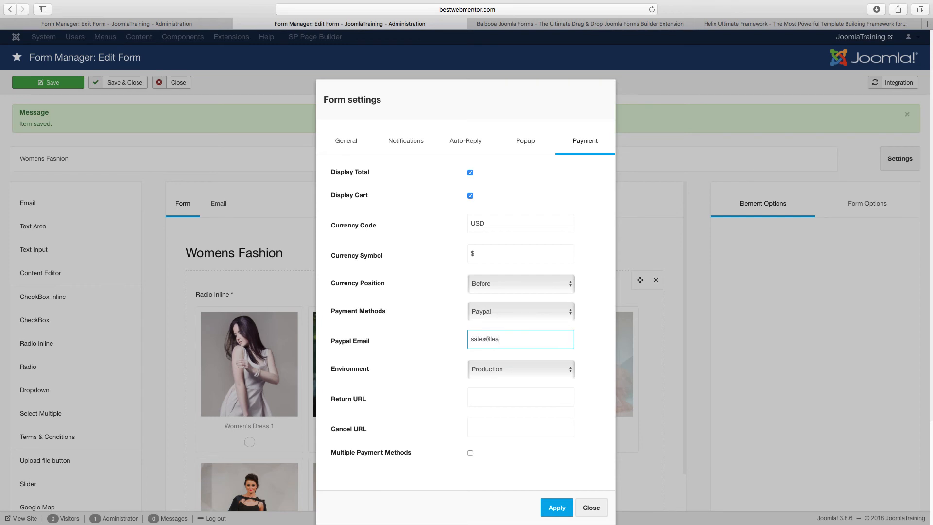
pyautogui.click(556, 507)
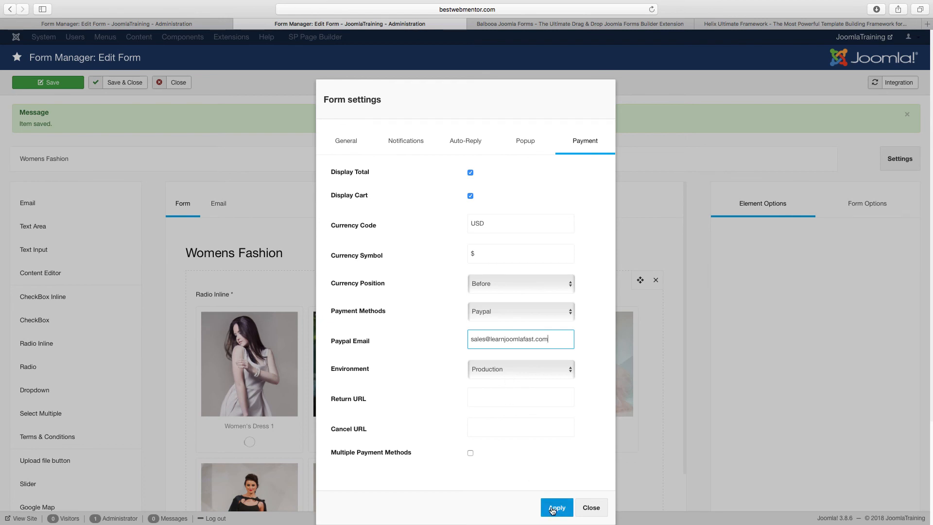
# Correct the form's title to Women's Fashion.
pyautogui.scroll(-5, 601, 329)
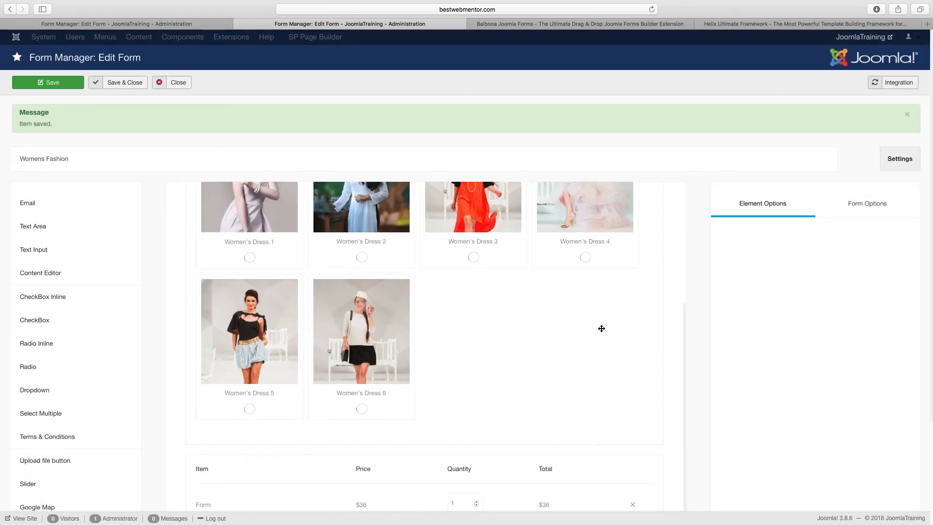
pyautogui.scroll(5, 522, 333)
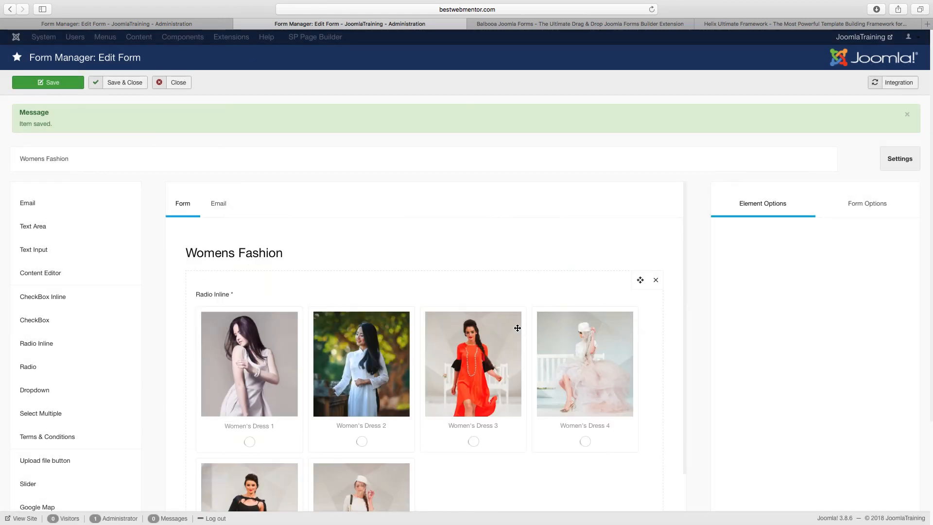
pyautogui.click(265, 253)
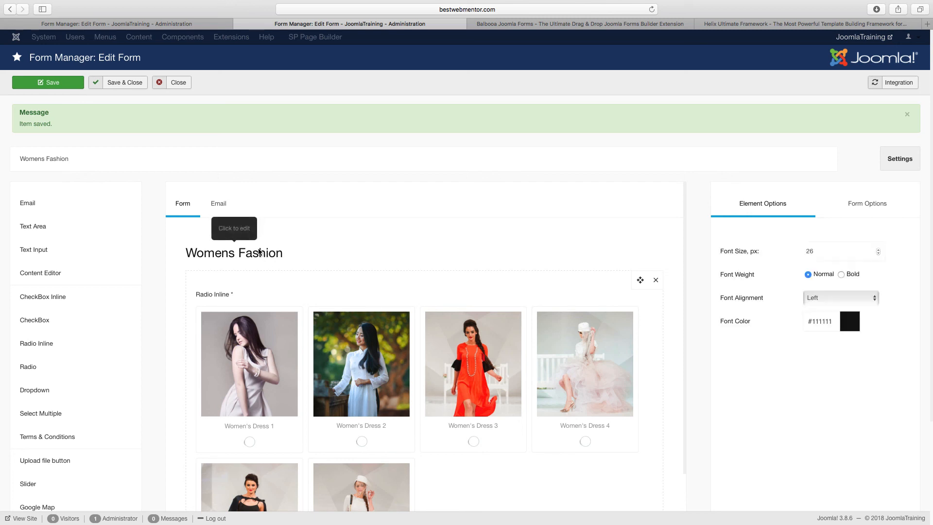
pyautogui.click(41, 158)
pyautogui.write("'")
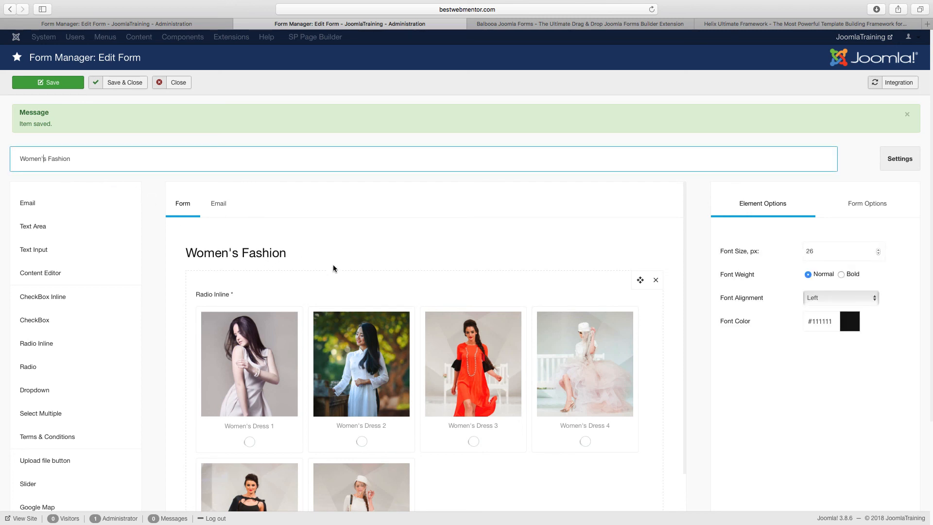
pyautogui.hotkey('ctrl', 'shift', 'Tab')
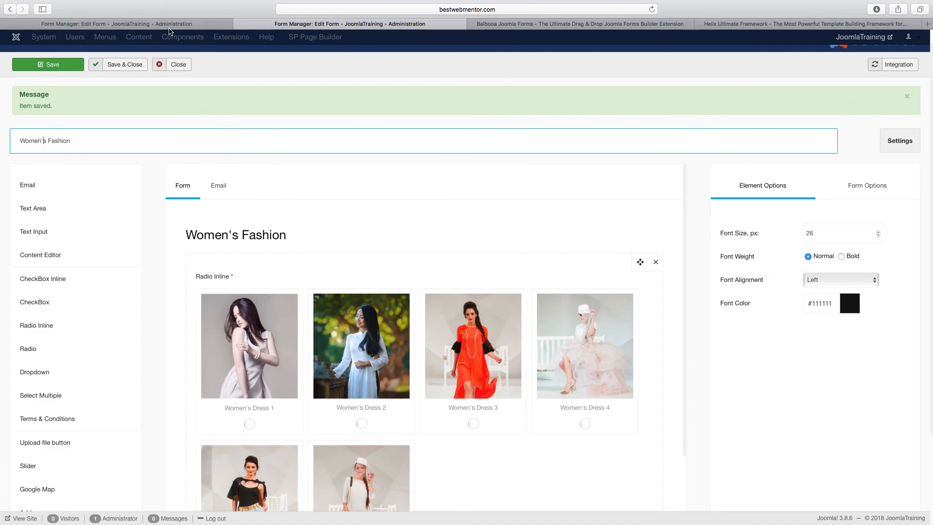